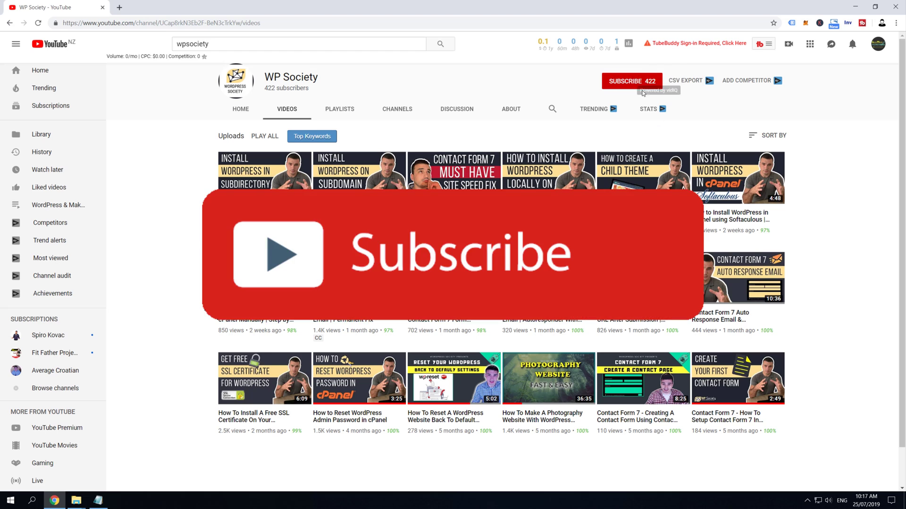
# - Subscribe to the WP Society YouTube channel
pyautogui.click(628, 81)
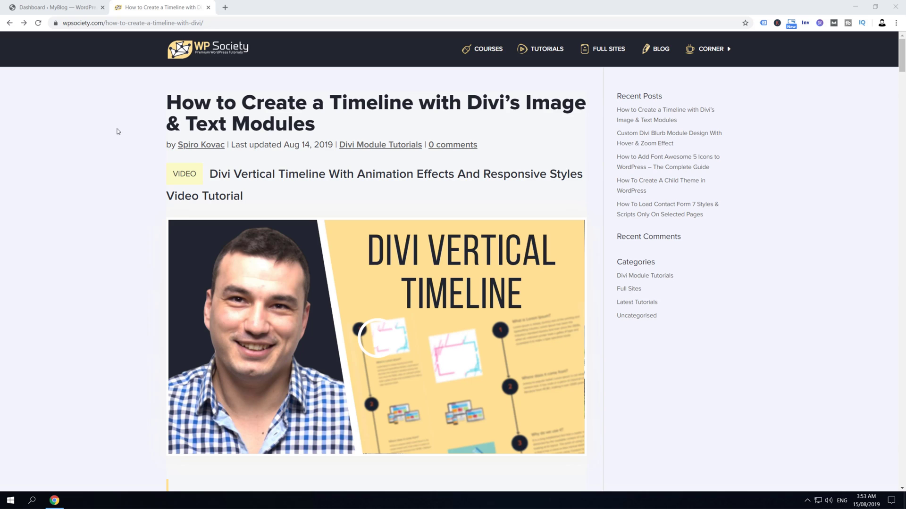
# - Jump to the tutorial's live preview and scroll through timeline steps 1–4
pyautogui.scroll(-5, 118, 132)
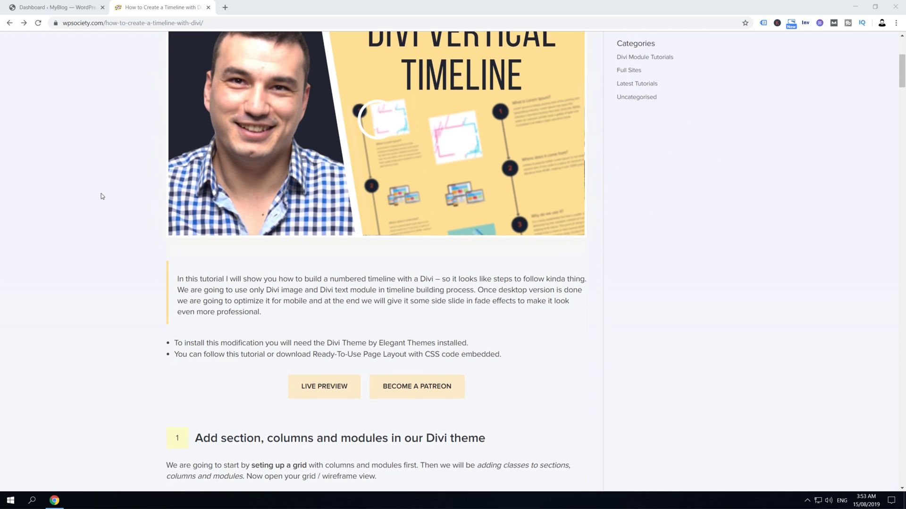
pyautogui.scroll(1, 101, 196)
pyautogui.scroll(-1, 100, 209)
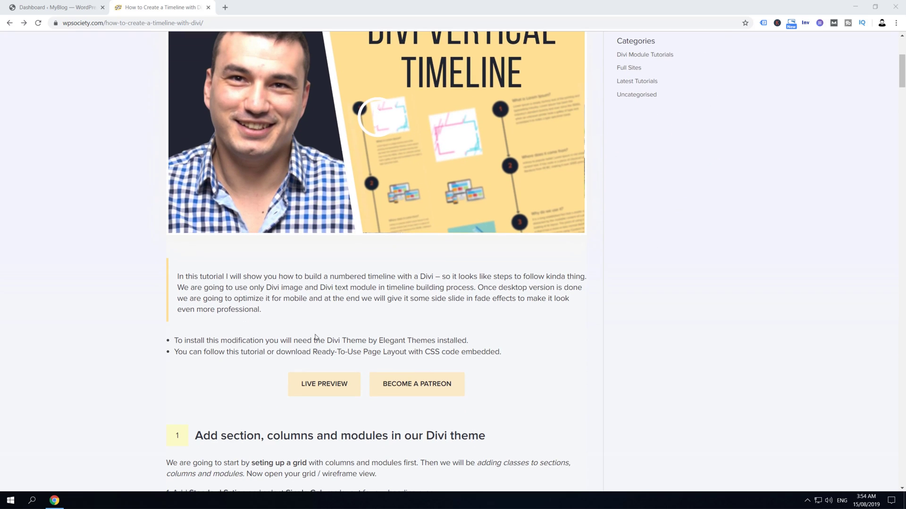
pyautogui.click(308, 383)
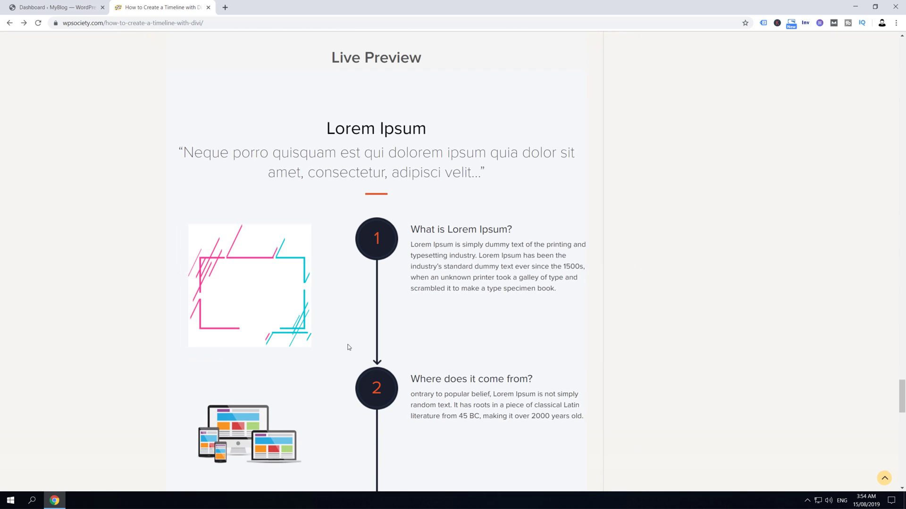
pyautogui.scroll(-3, 348, 347)
pyautogui.scroll(-5, 343, 346)
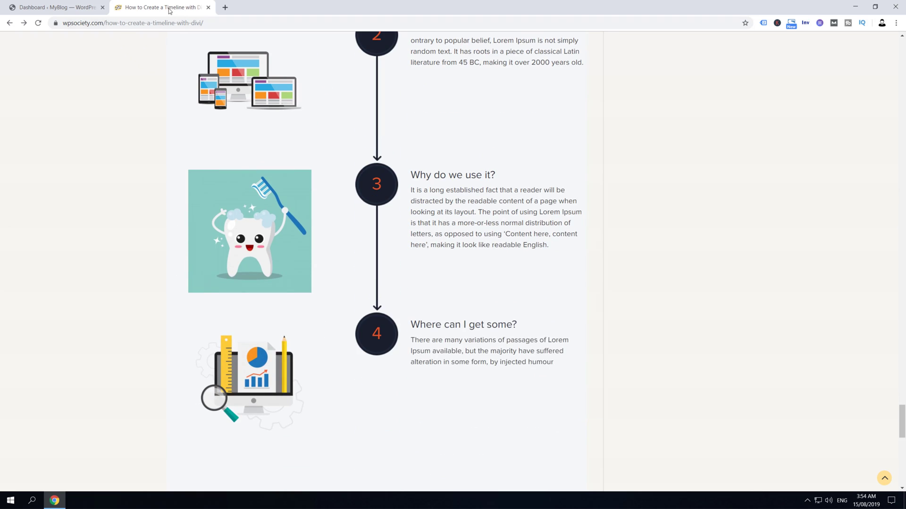
# - Preview the timeline's mobile layout in a narrowed separate window, then dock the tutorial back in the main window
pyautogui.moveTo(169, 10); pyautogui.dragTo(453, 73)
pyautogui.doubleClick(509, 13)
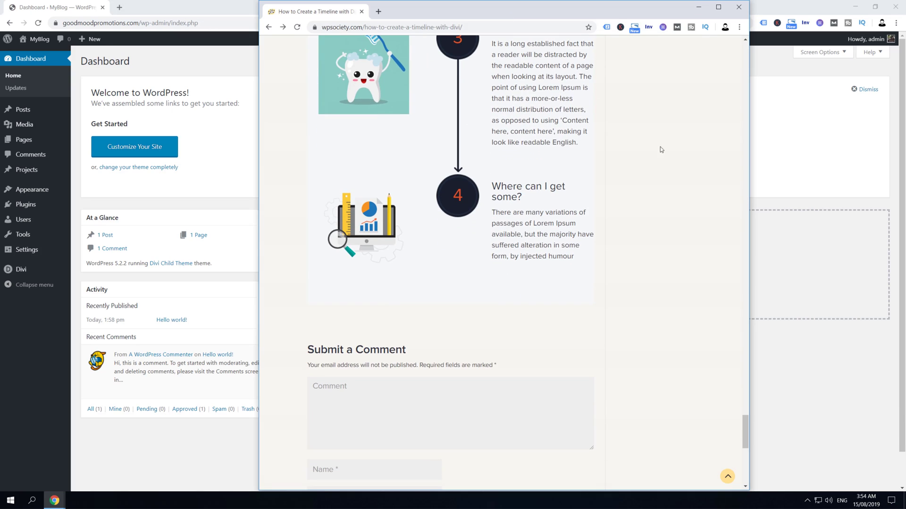
pyautogui.moveTo(749, 245); pyautogui.dragTo(589, 248)
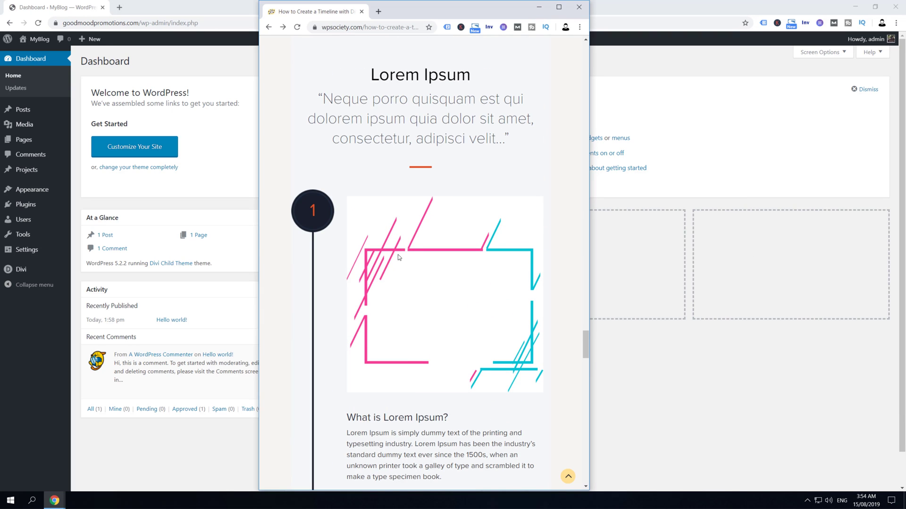
pyautogui.scroll(-12, 398, 257)
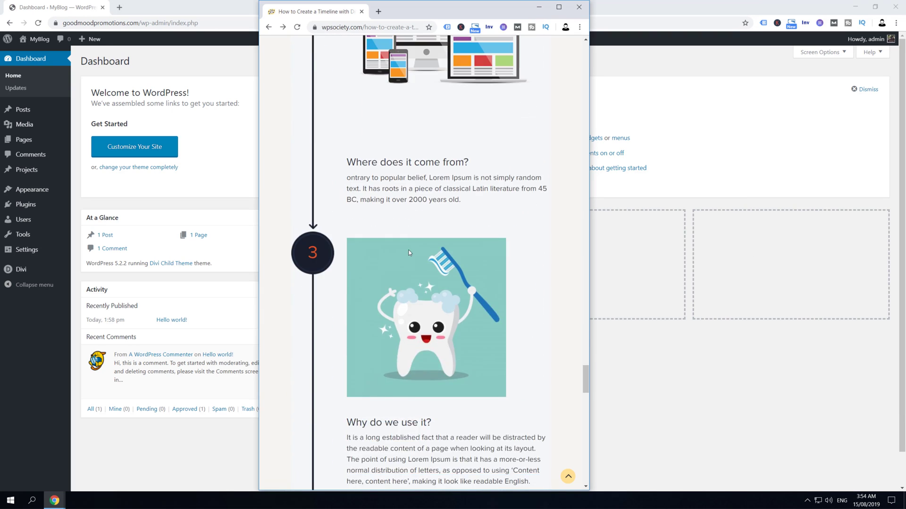
pyautogui.scroll(-8, 409, 253)
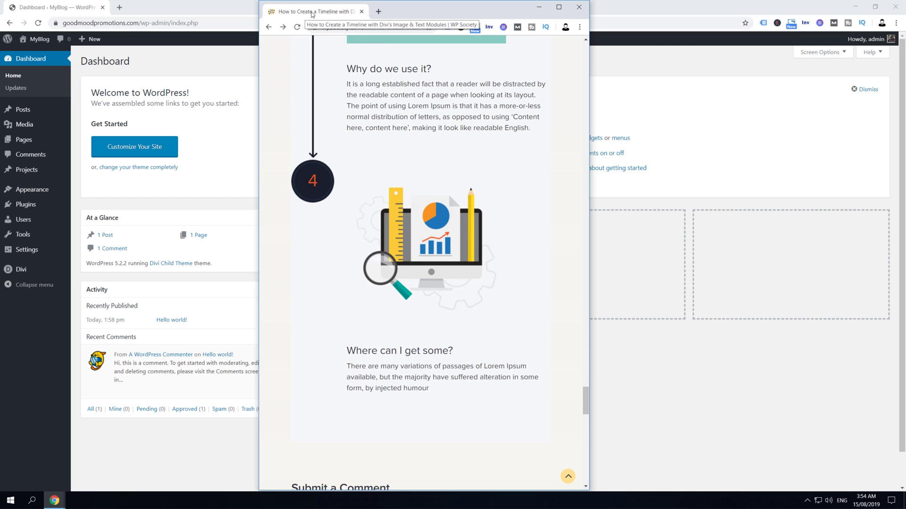
pyautogui.moveTo(310, 15); pyautogui.dragTo(152, 17)
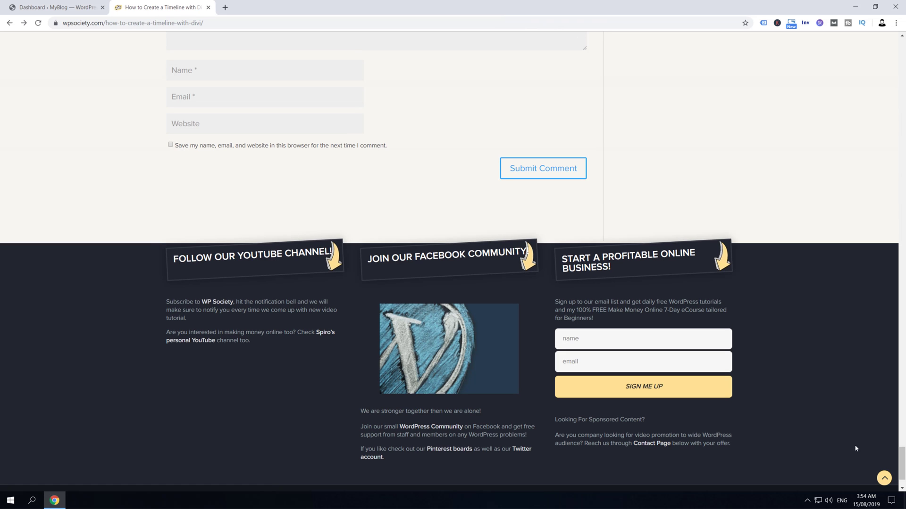
# - Scroll from the top of the post down to Step 1's section, rows and modules wireframe
pyautogui.click(884, 478)
pyautogui.scroll(-3, 131, 383)
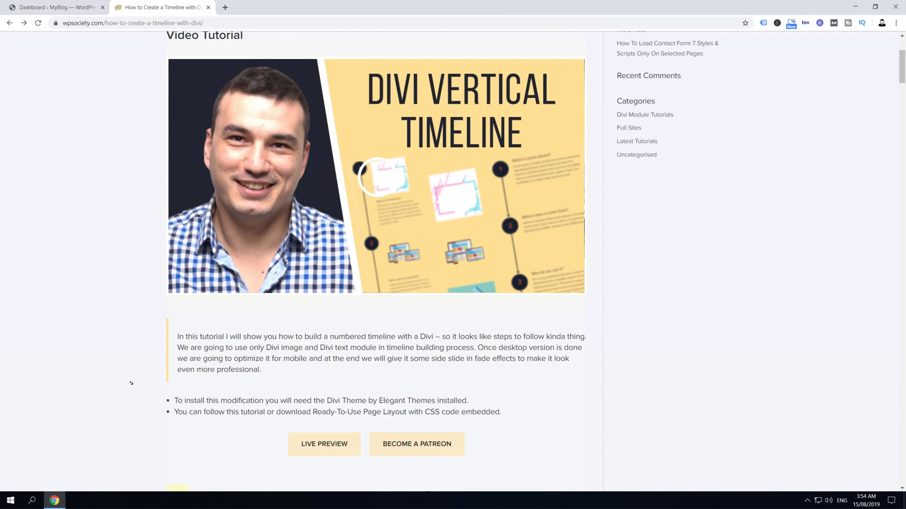
pyautogui.scroll(-7, 131, 383)
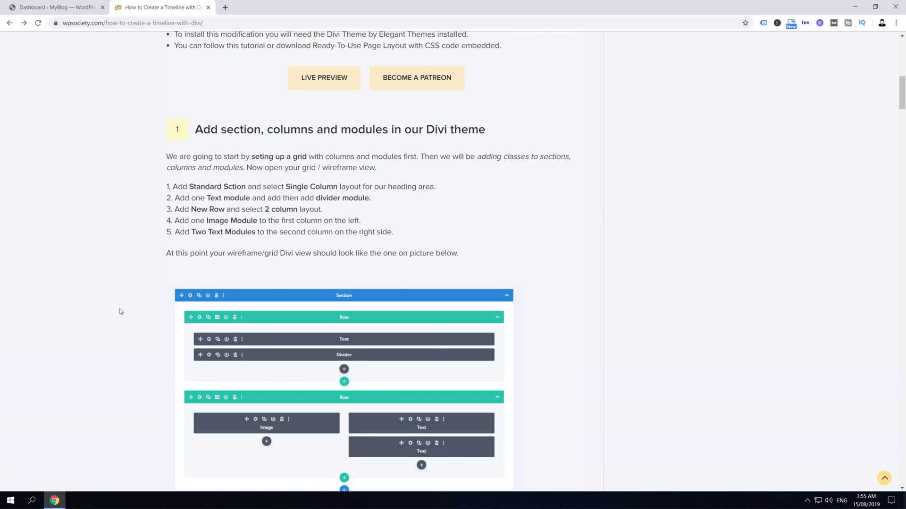
pyautogui.scroll(-2, 233, 176)
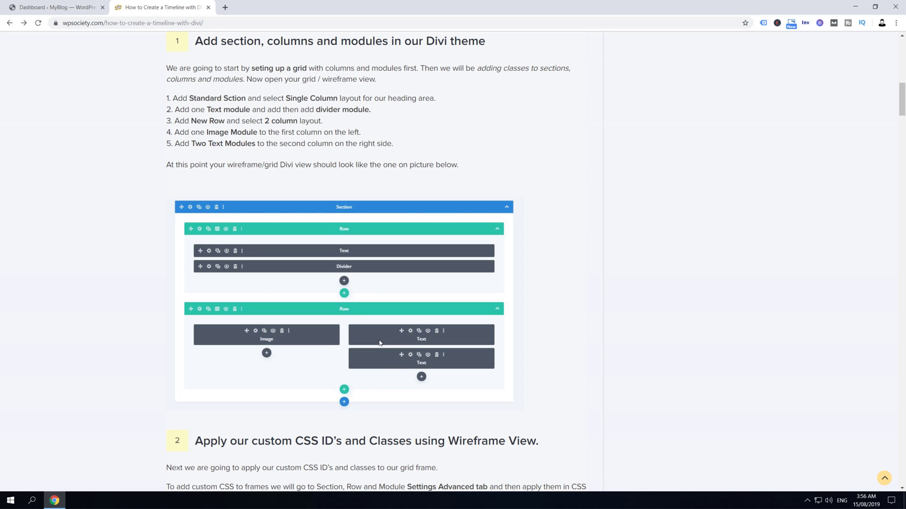
# - Add a new page titled 'Divi Vertical Timeline' and open it in the Divi Builder
pyautogui.click(65, 11)
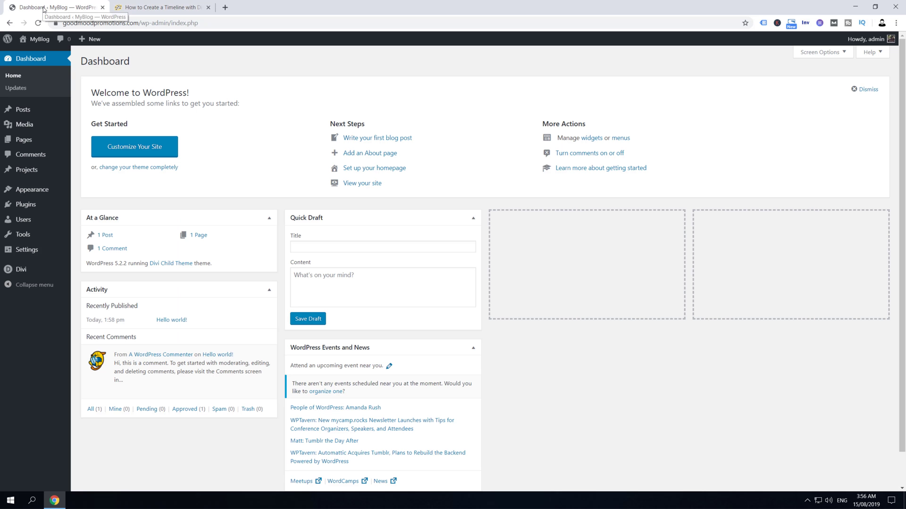
pyautogui.moveTo(32, 141)
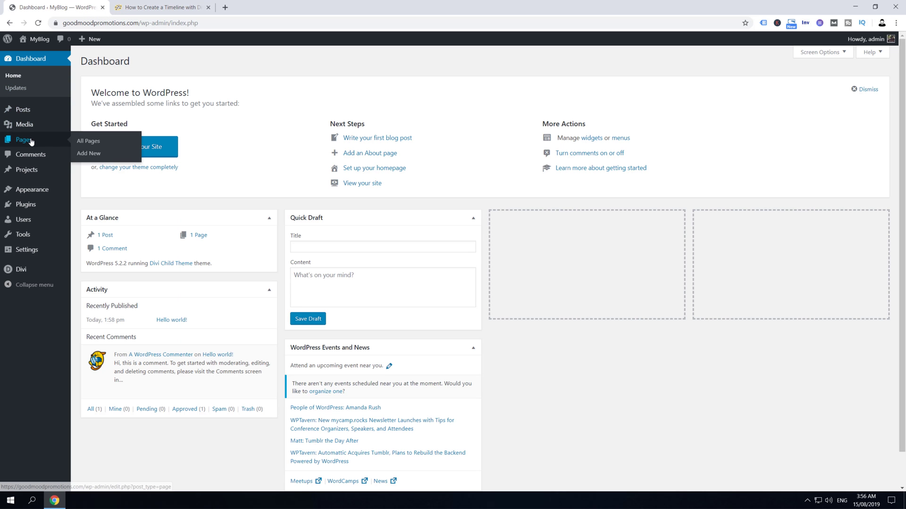
pyautogui.click(106, 153)
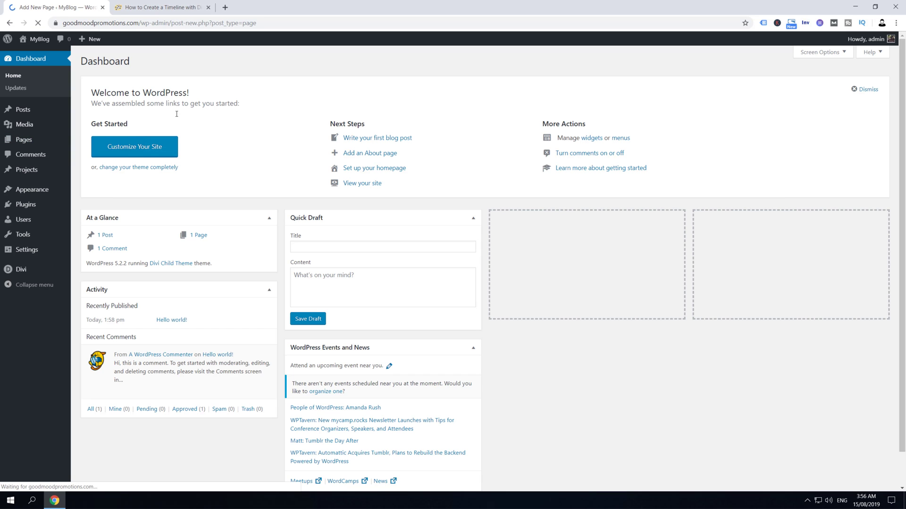
pyautogui.write('Divi Vertical Timeline')
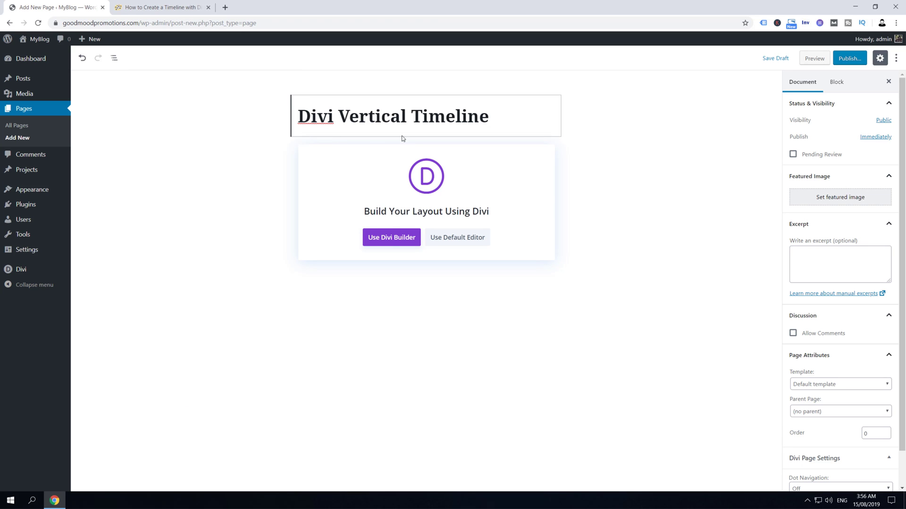
pyautogui.click(388, 242)
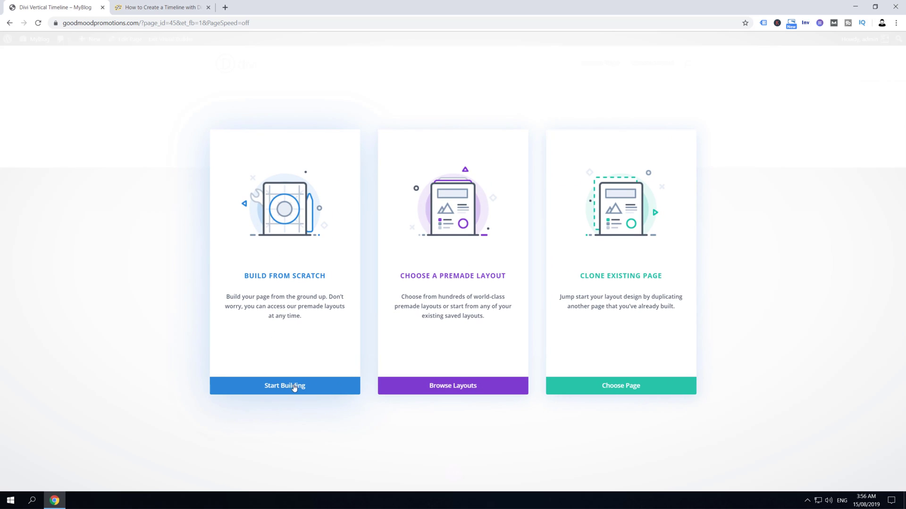
# - Start the page from scratch and switch the builder to wireframe view
pyautogui.click(284, 385)
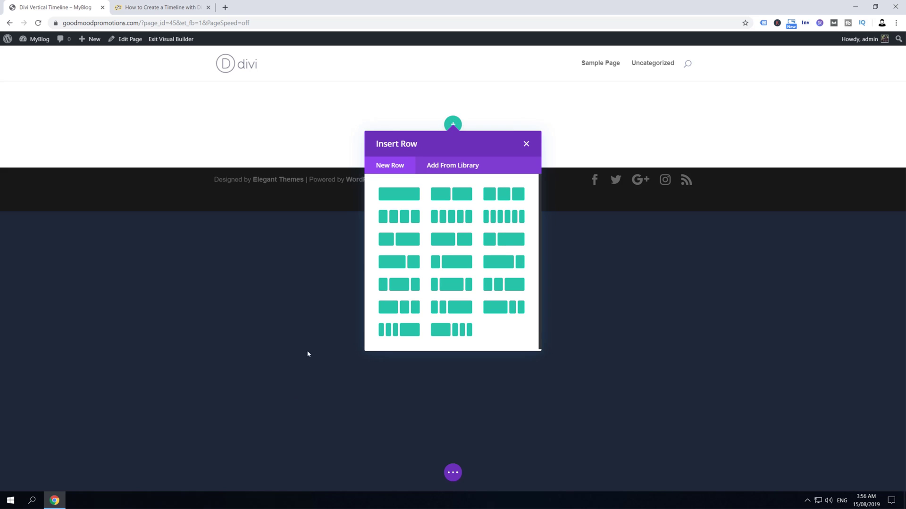
pyautogui.click(309, 142)
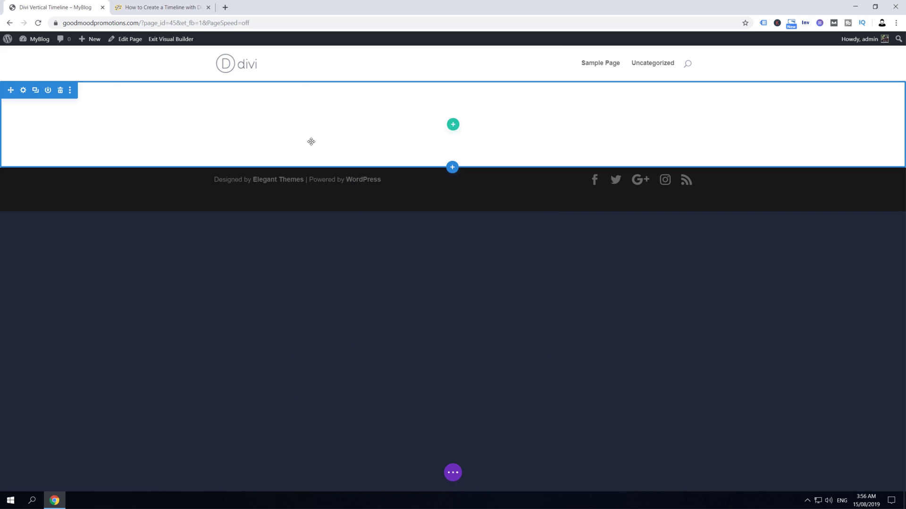
pyautogui.click(453, 477)
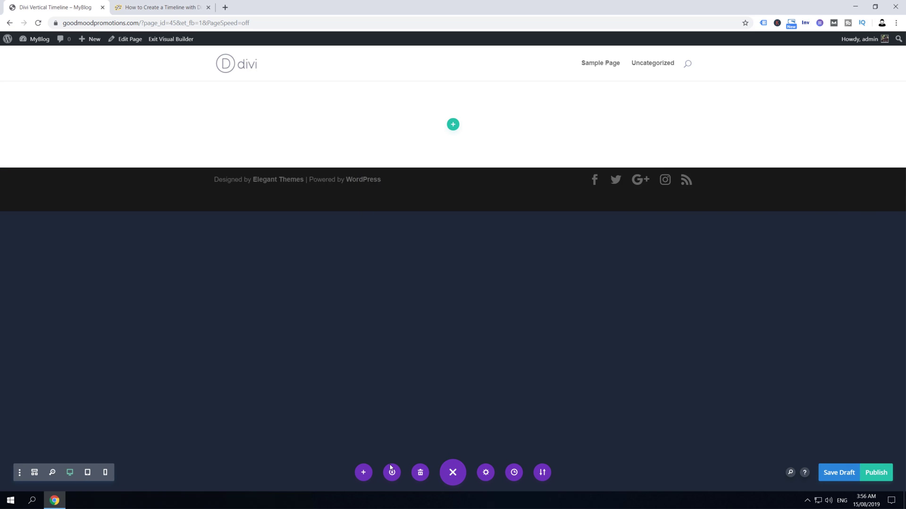
pyautogui.click(34, 473)
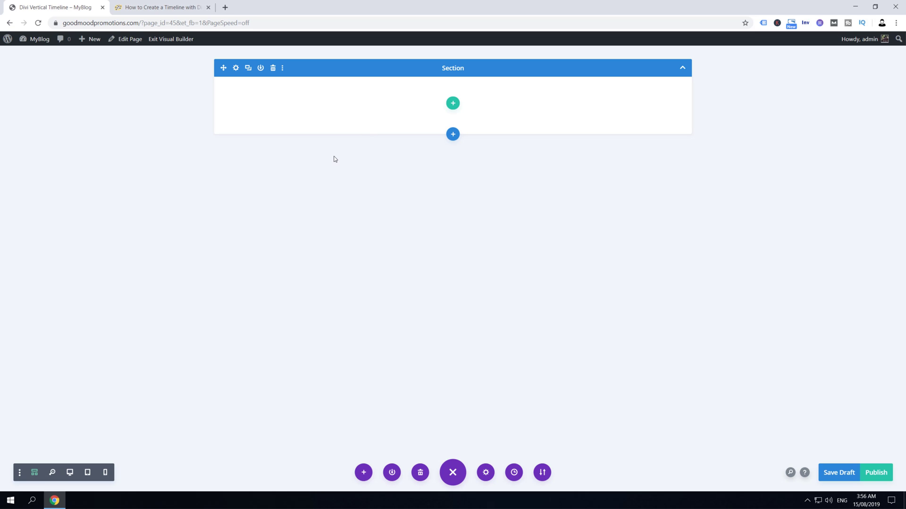
# - Add a single-column row and a two-column row to the section
pyautogui.click(453, 103)
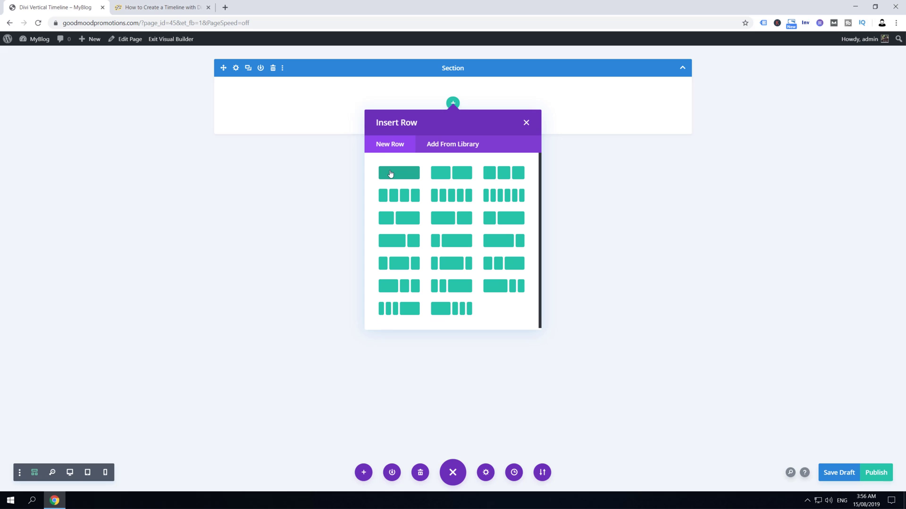
pyautogui.click(391, 174)
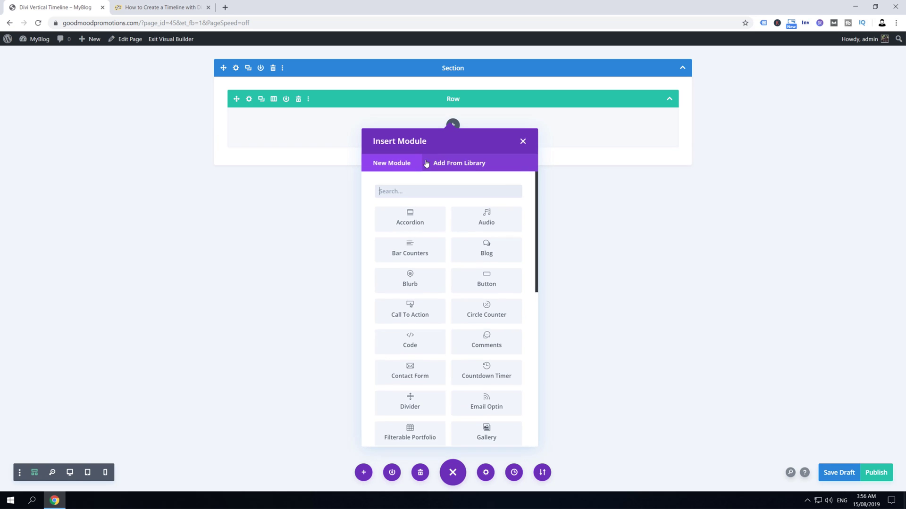
pyautogui.click(524, 140)
pyautogui.click(453, 147)
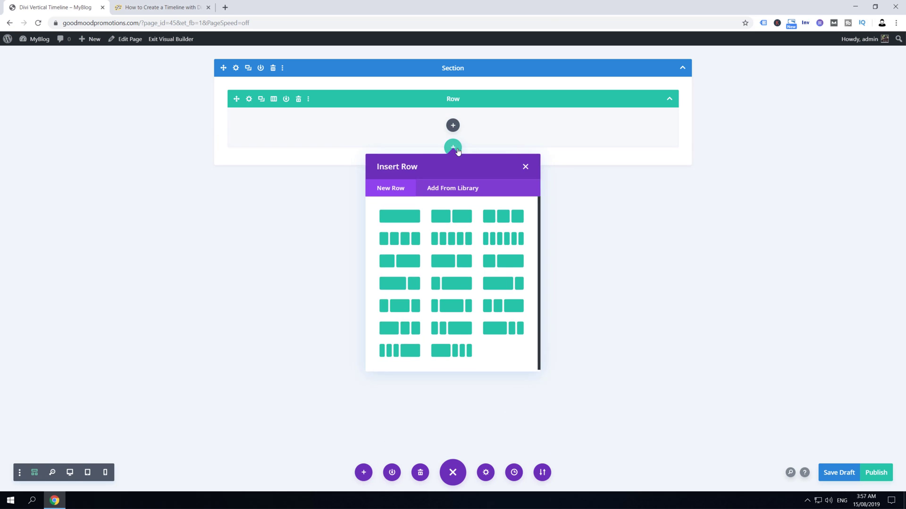
pyautogui.click(451, 217)
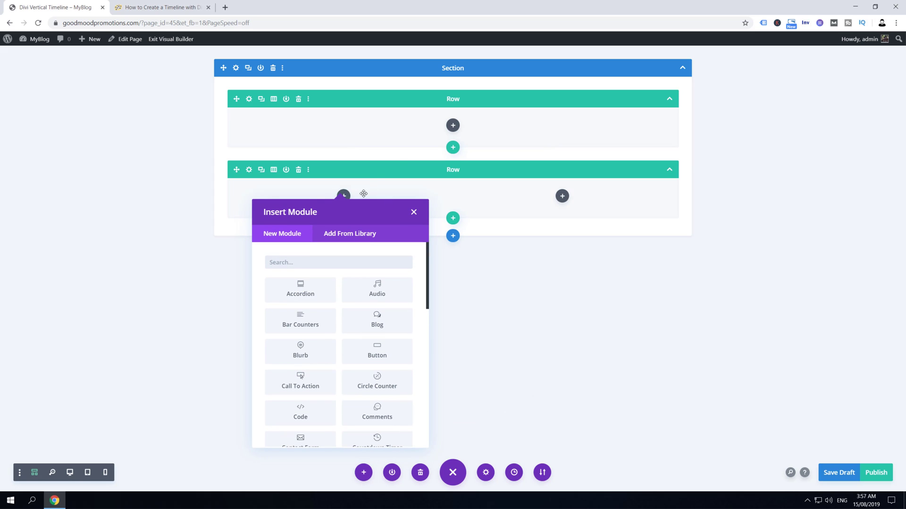
# - Put a Text module with a Divider below it in the first row
pyautogui.click(453, 126)
pyautogui.write('te')
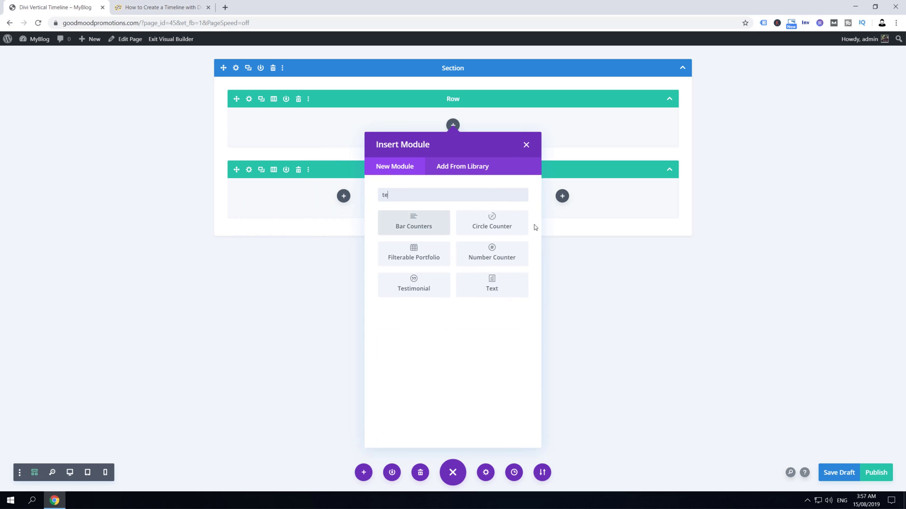
pyautogui.write('xt')
pyautogui.click(428, 225)
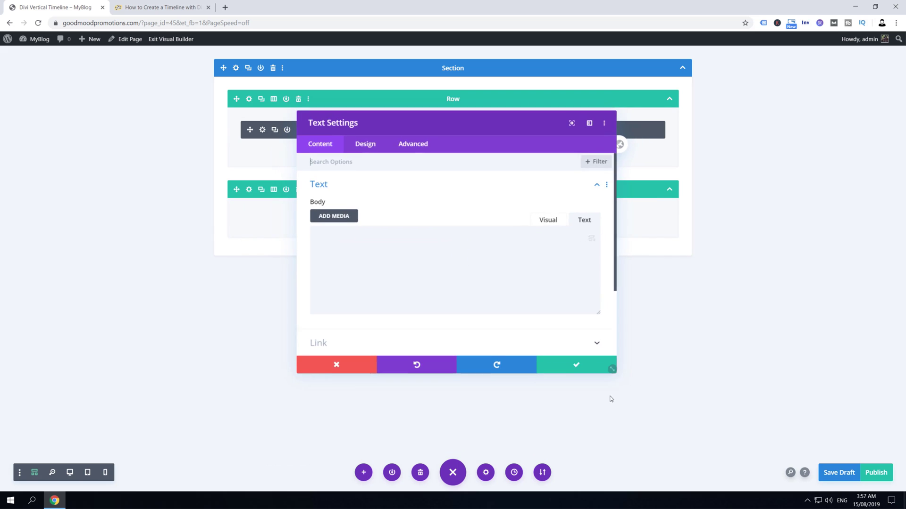
pyautogui.click(613, 371)
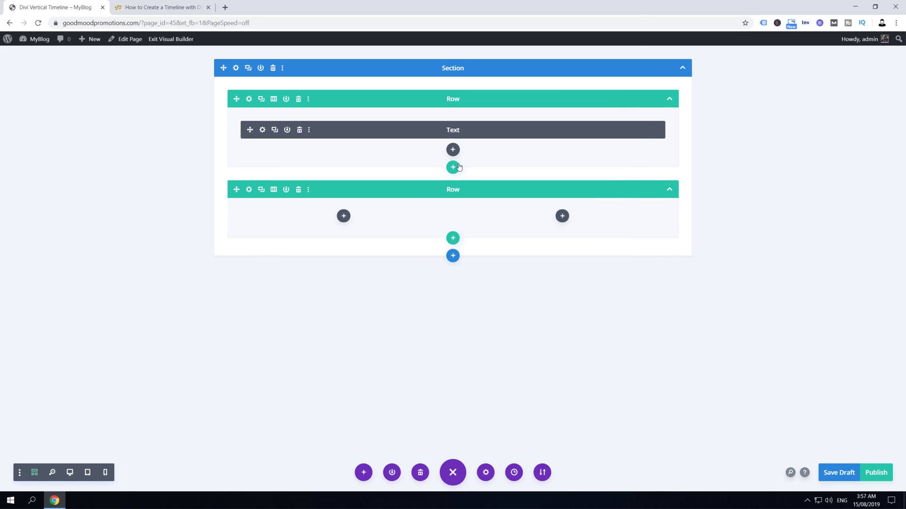
pyautogui.click(453, 149)
pyautogui.write('di')
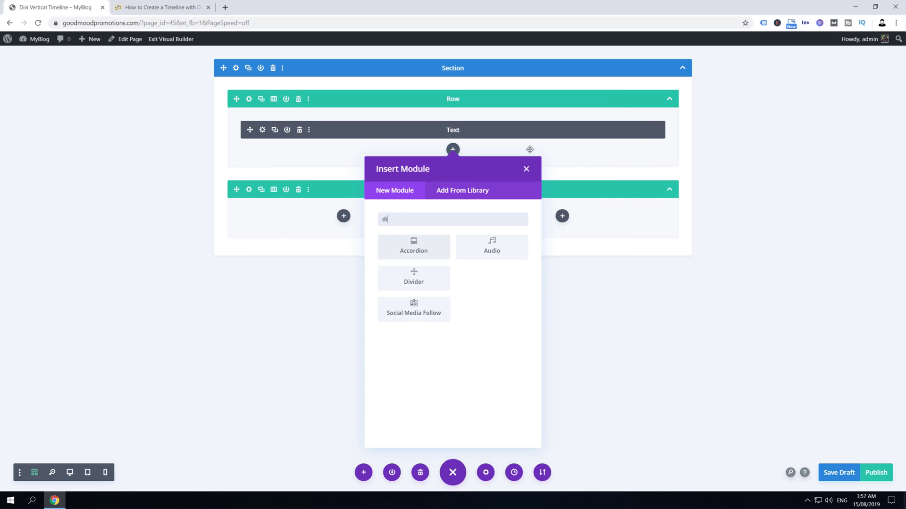
pyautogui.write('ve')
pyautogui.press('BackSpace')
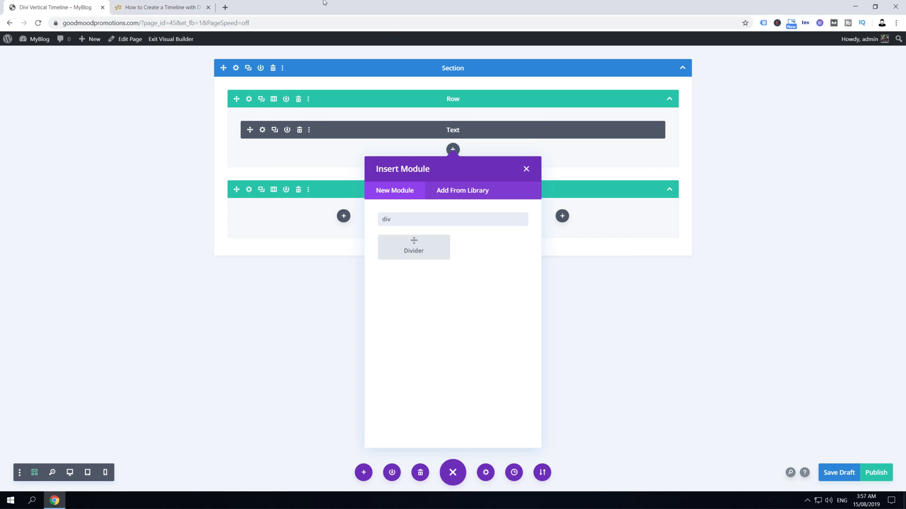
pyautogui.click(406, 251)
pyautogui.click(597, 369)
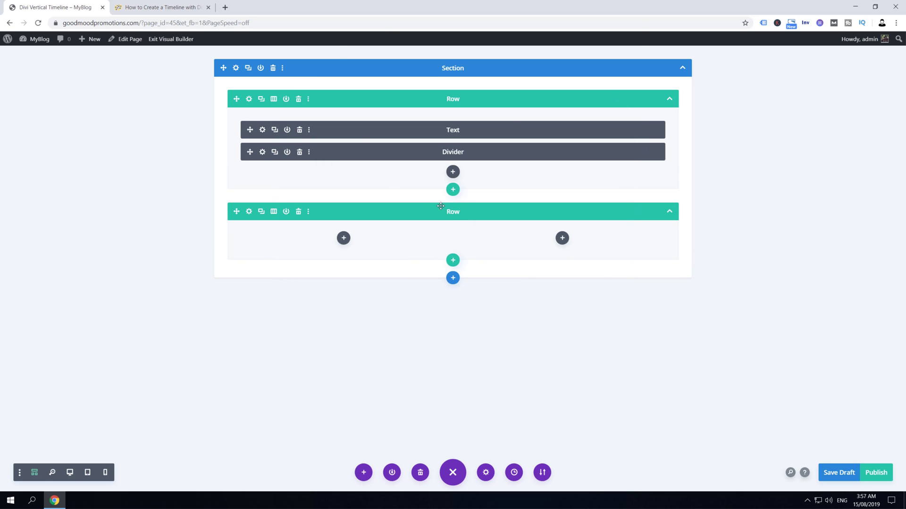
# - Insert an Image module into the second row's left column
pyautogui.click(343, 238)
pyautogui.write('ima')
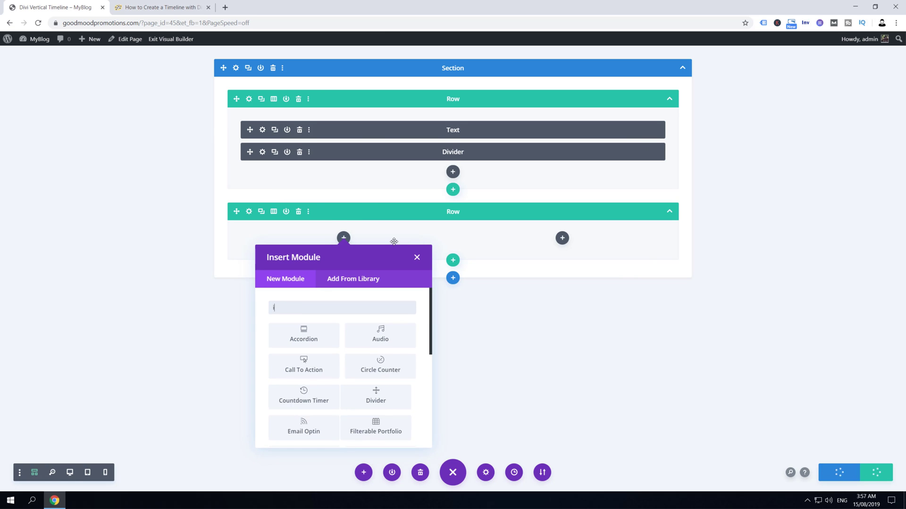
pyautogui.click(307, 337)
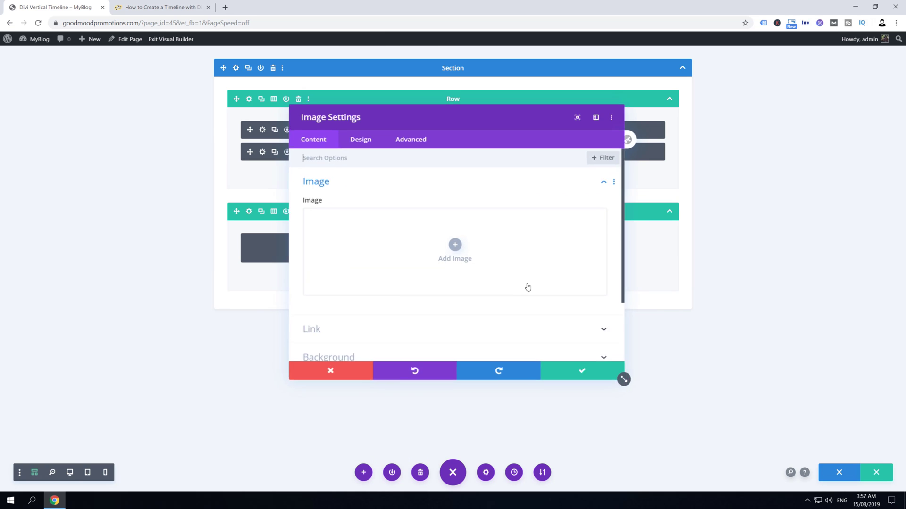
pyautogui.click(595, 369)
# - Stack two Text modules in the second row's right column and save the draft
pyautogui.click(562, 244)
pyautogui.write('te')
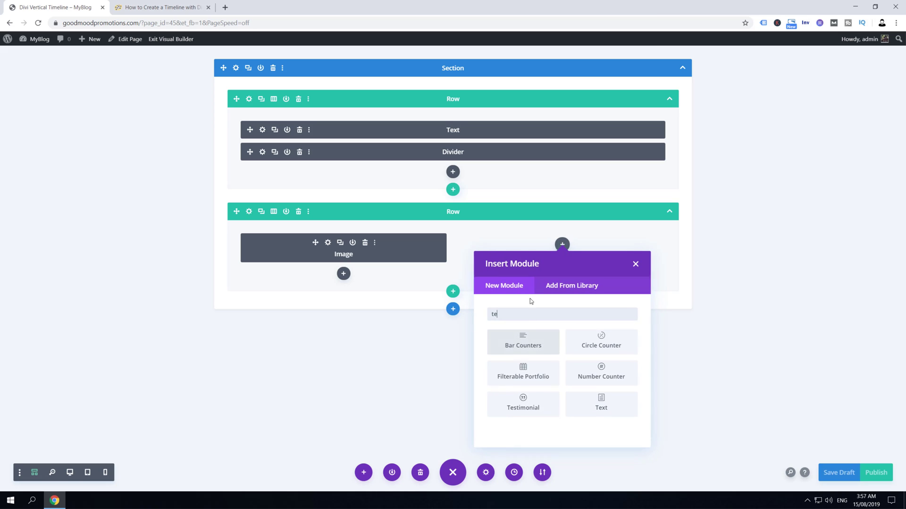
pyautogui.click(597, 407)
pyautogui.click(575, 364)
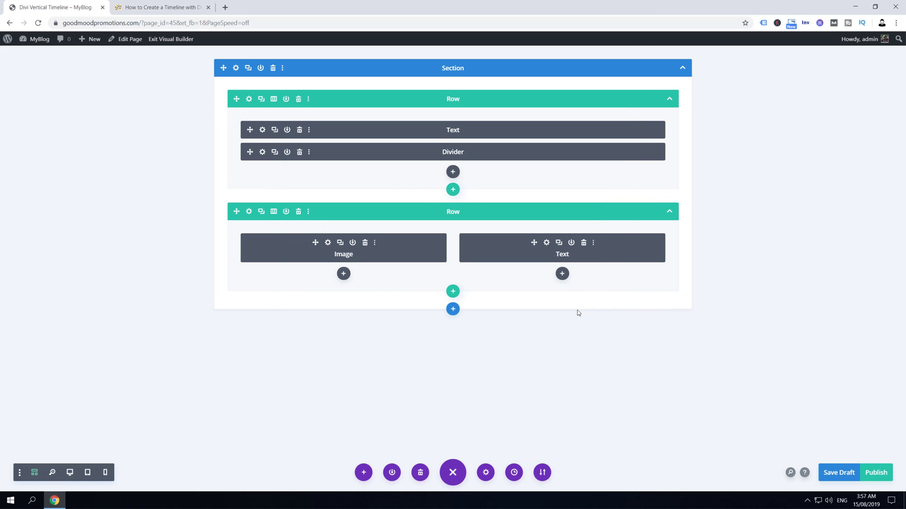
pyautogui.click(562, 273)
pyautogui.write('text')
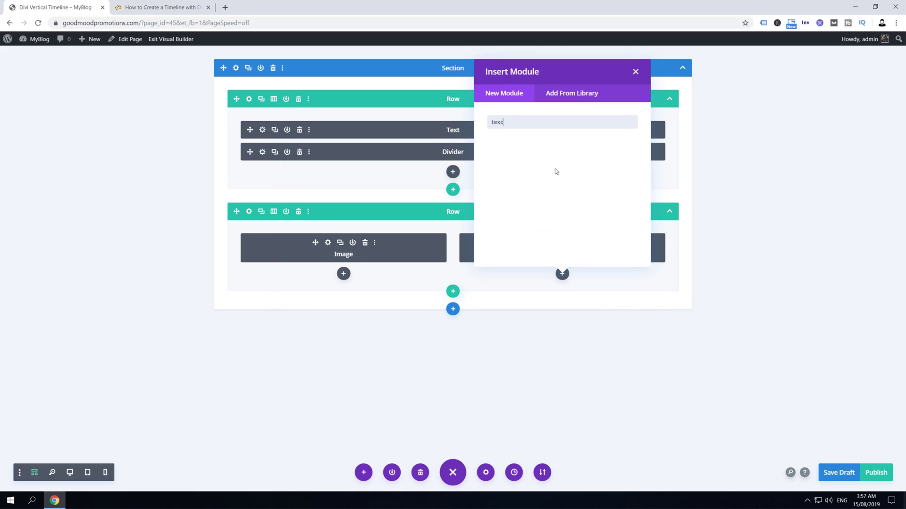
pyautogui.press('BackSpace')
pyautogui.click(541, 157)
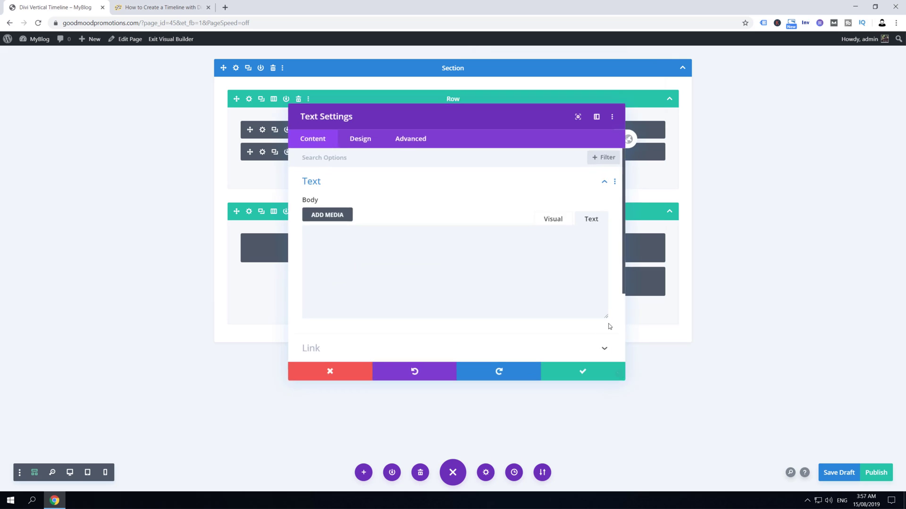
pyautogui.click(578, 364)
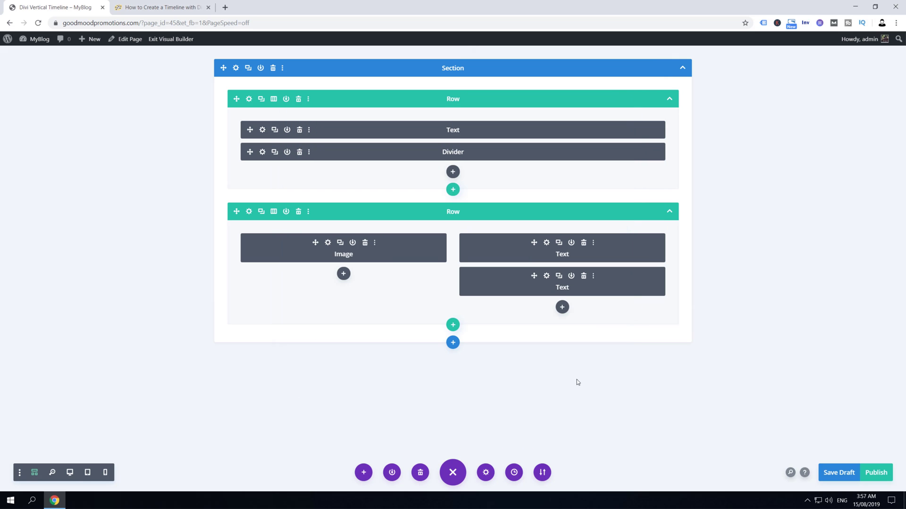
pyautogui.click(839, 474)
# - Copy the class name vertical-timeline from the tutorial's Step 2 and return to the builder
pyautogui.click(161, 7)
pyautogui.scroll(-6, 154, 212)
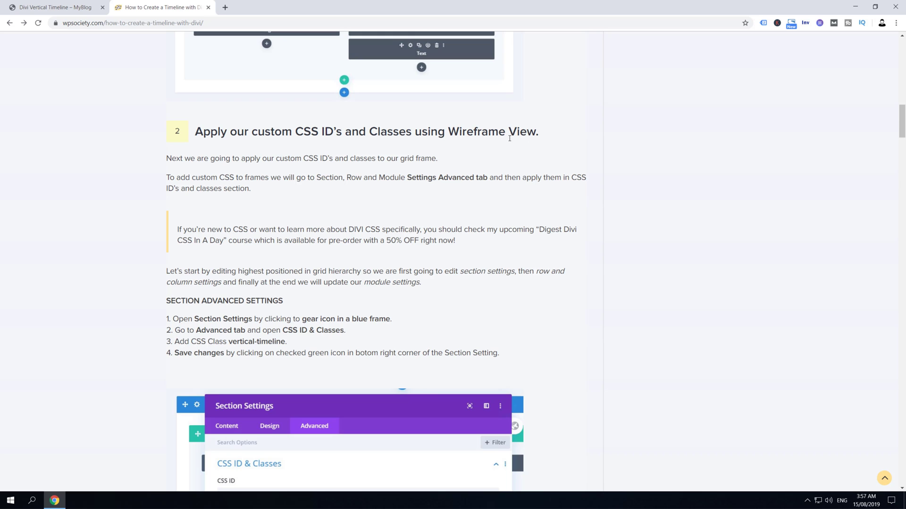
pyautogui.scroll(-2, 350, 197)
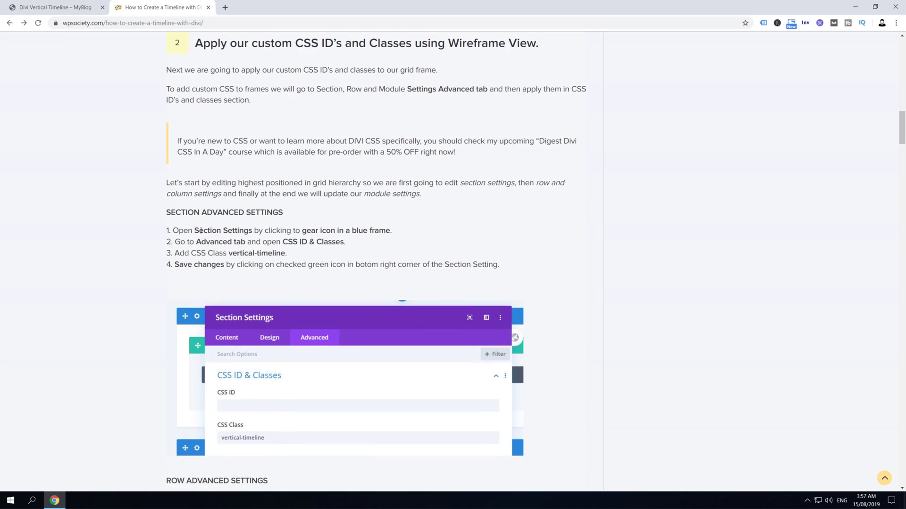
pyautogui.scroll(-1, 246, 240)
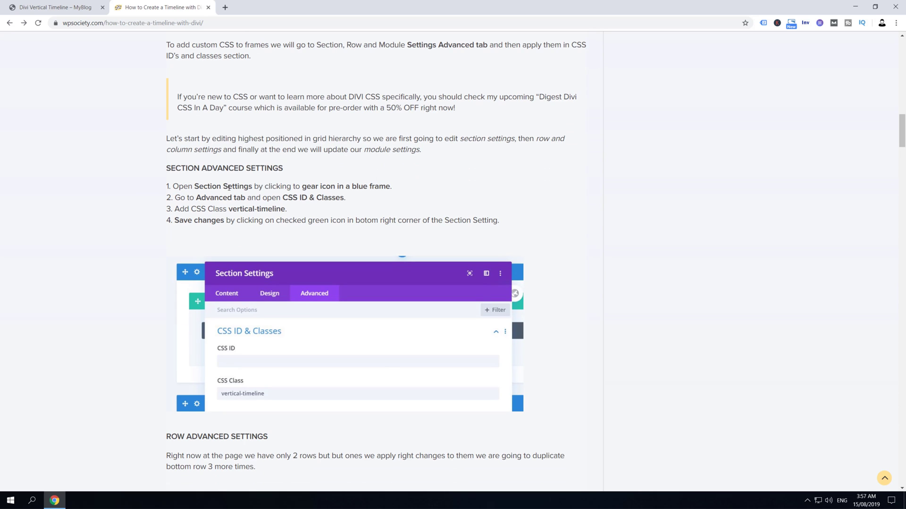
pyautogui.scroll(-1, 245, 198)
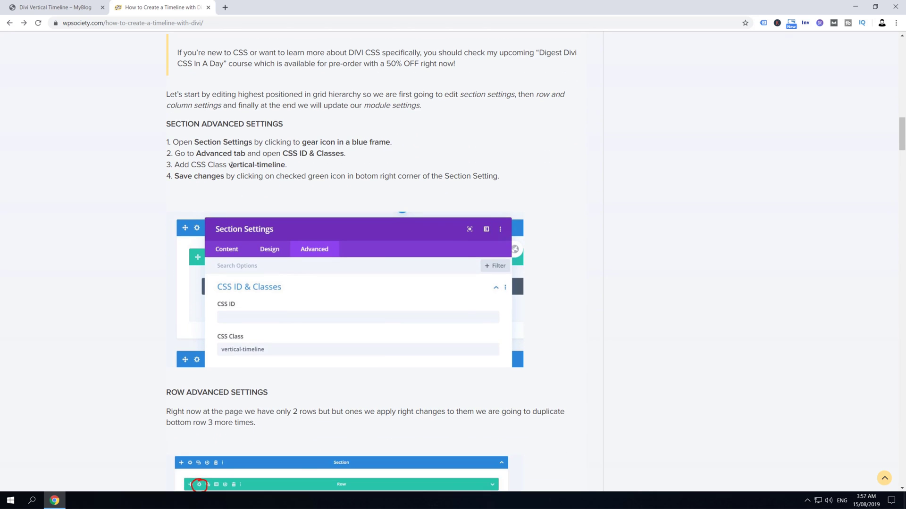
pyautogui.moveTo(231, 165); pyautogui.dragTo(282, 166)
pyautogui.rightClick(275, 164)
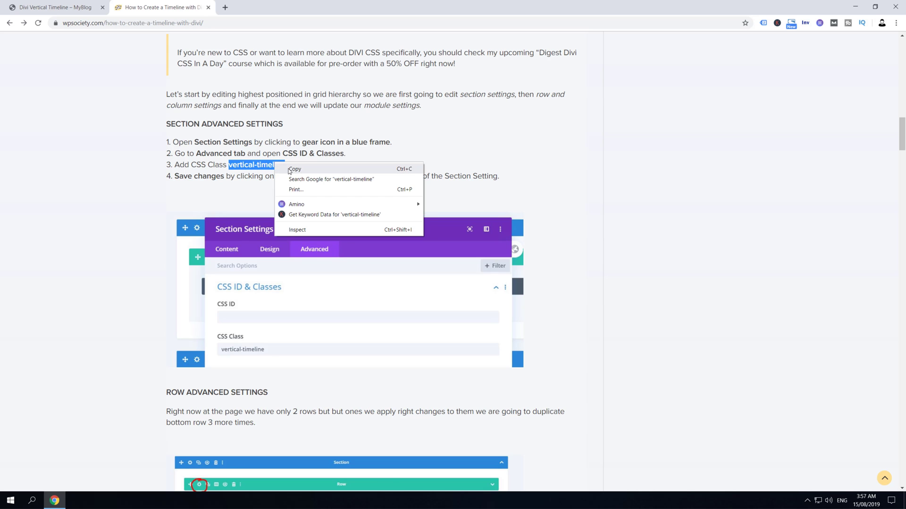
pyautogui.click(290, 171)
pyautogui.click(40, 6)
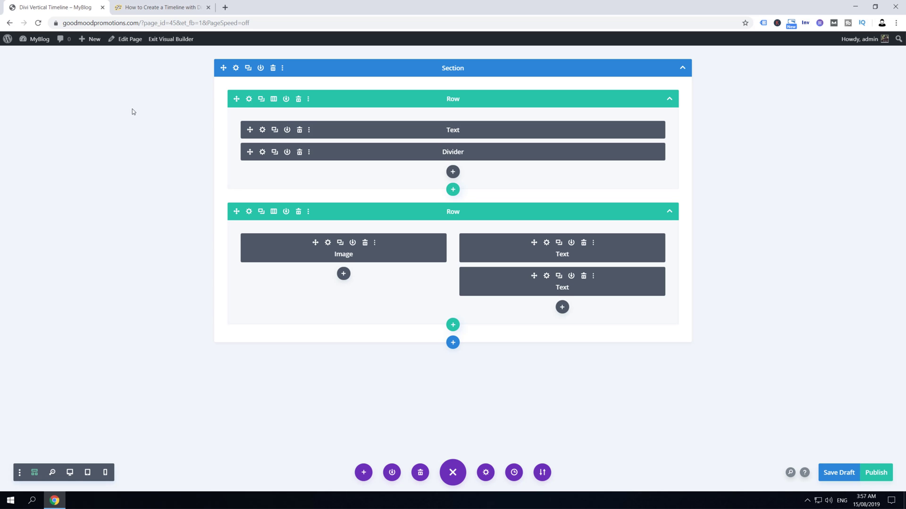
# - Paste vertical-timeline into the section's Advanced CSS Class field and save the draft
pyautogui.click(236, 68)
pyautogui.click(401, 145)
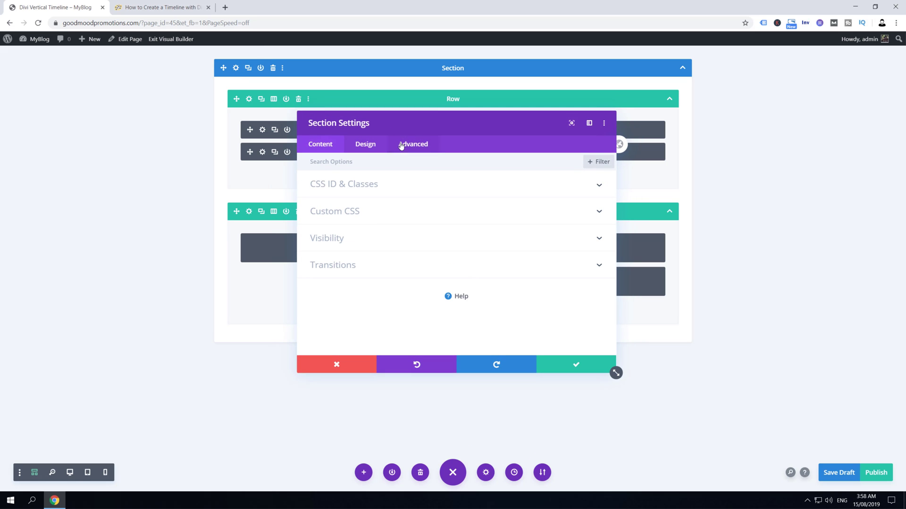
pyautogui.click(336, 186)
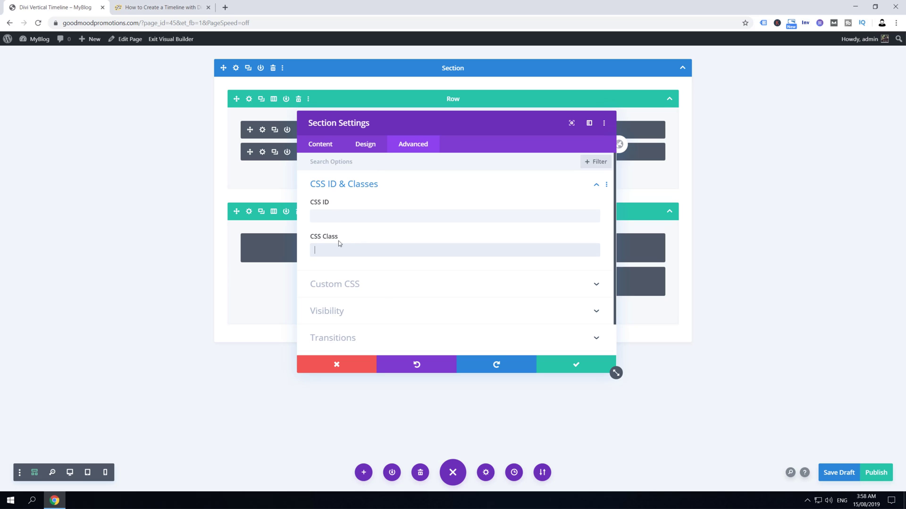
pyautogui.click(332, 252)
pyautogui.hotkey('ctrl', 'v')
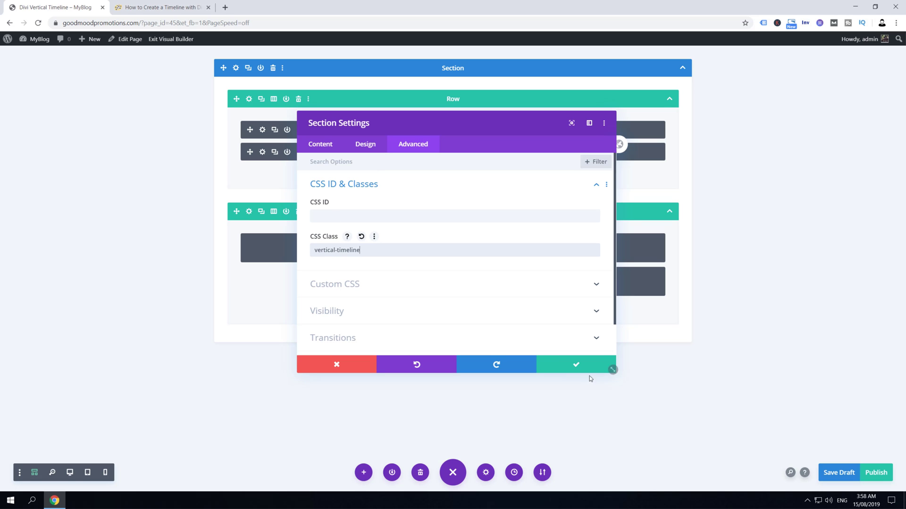
pyautogui.click(572, 367)
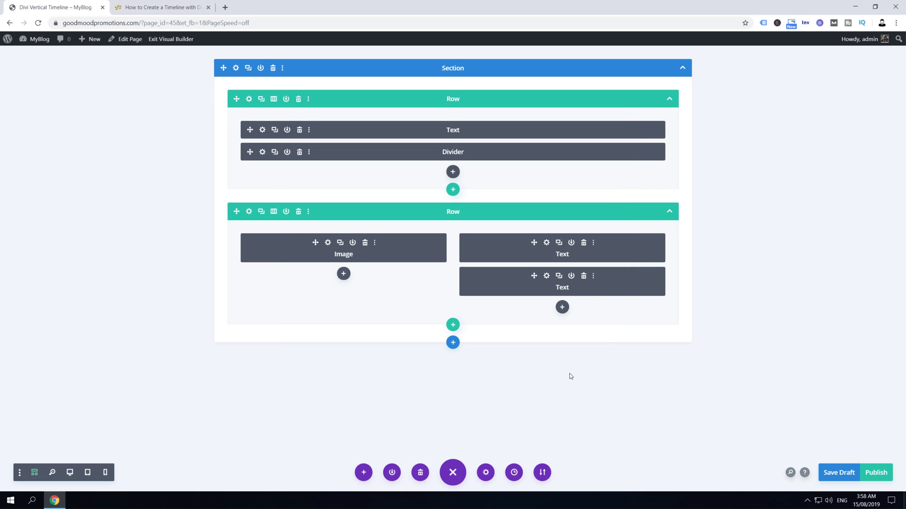
pyautogui.click(830, 474)
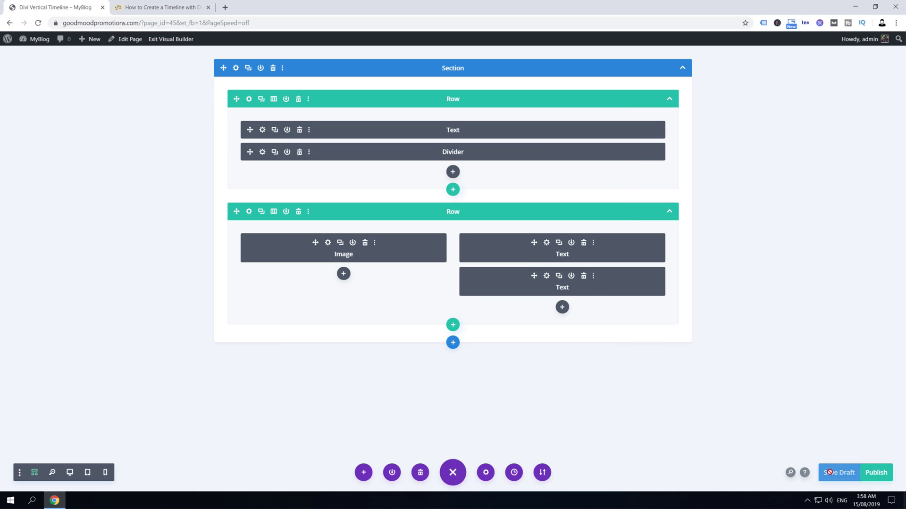
# - Copy the class name section-title from the tutorial and return to the builder
pyautogui.click(161, 8)
pyautogui.scroll(-3, 177, 191)
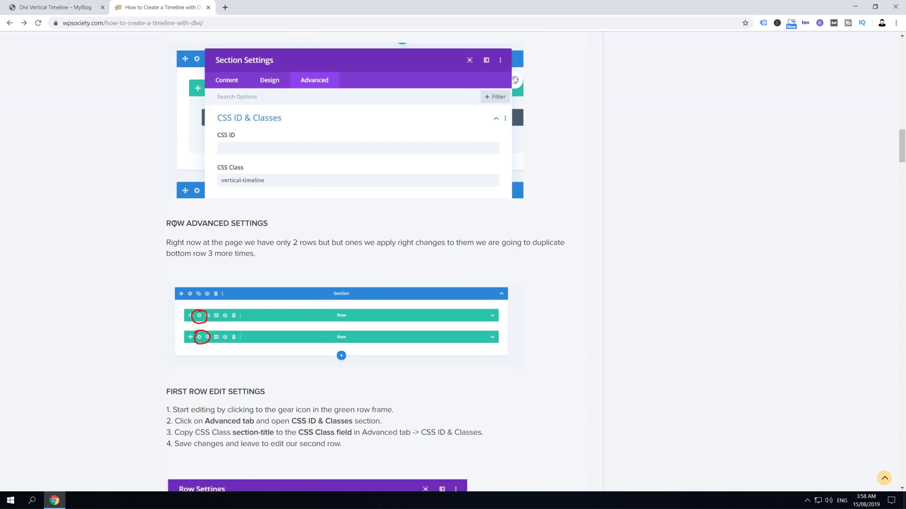
pyautogui.scroll(-1, 174, 225)
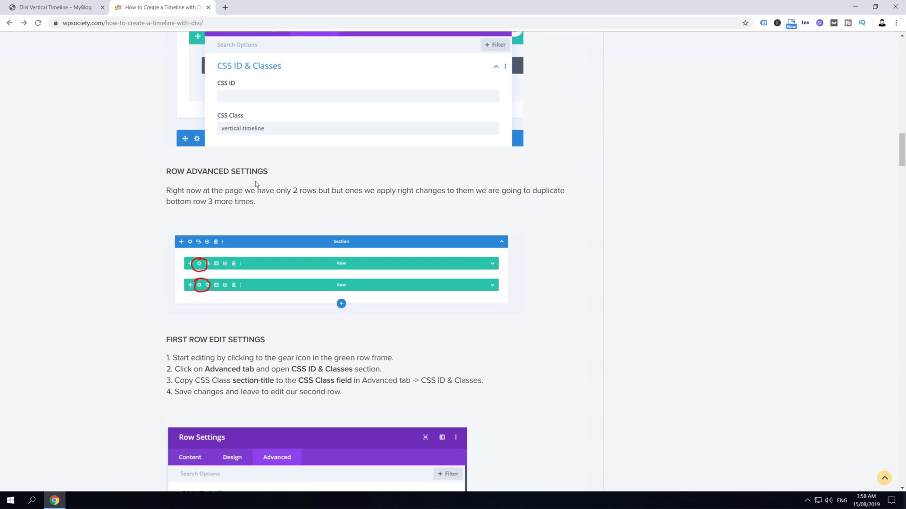
pyautogui.scroll(-3, 236, 249)
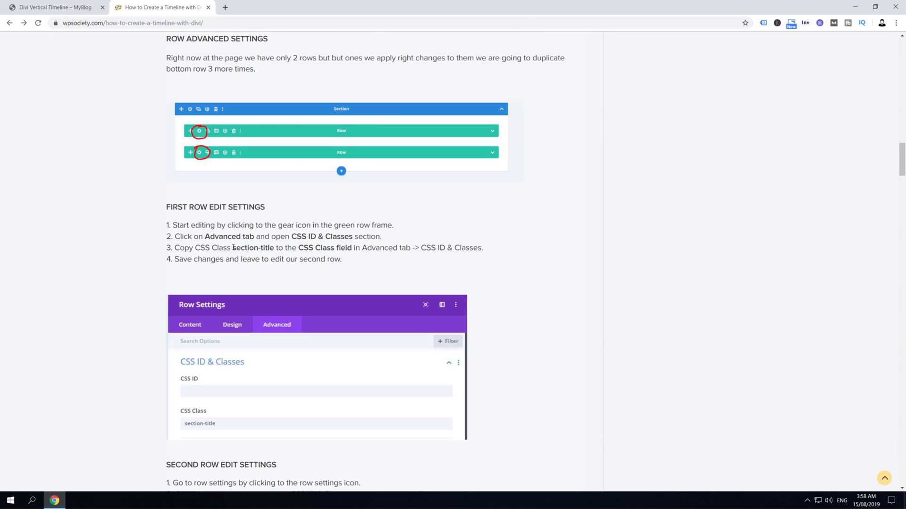
pyautogui.moveTo(233, 248); pyautogui.dragTo(273, 247)
pyautogui.rightClick(271, 250)
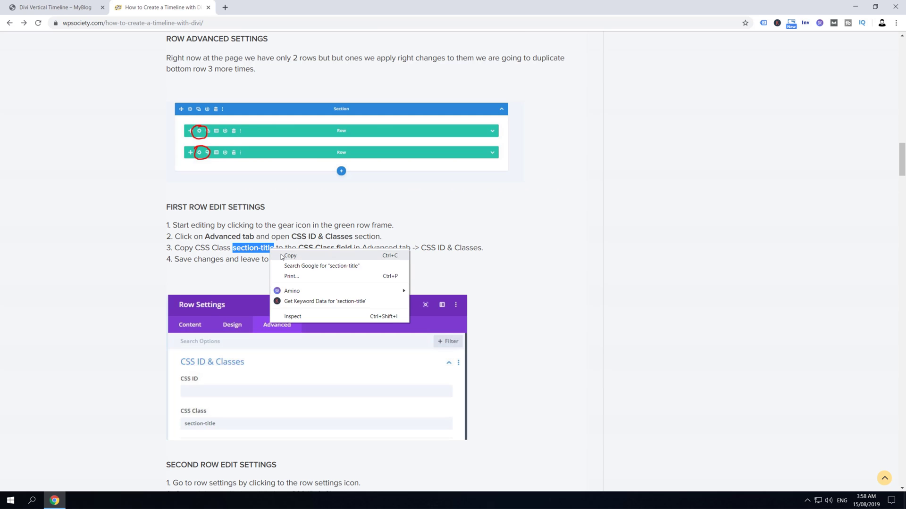
pyautogui.click(282, 256)
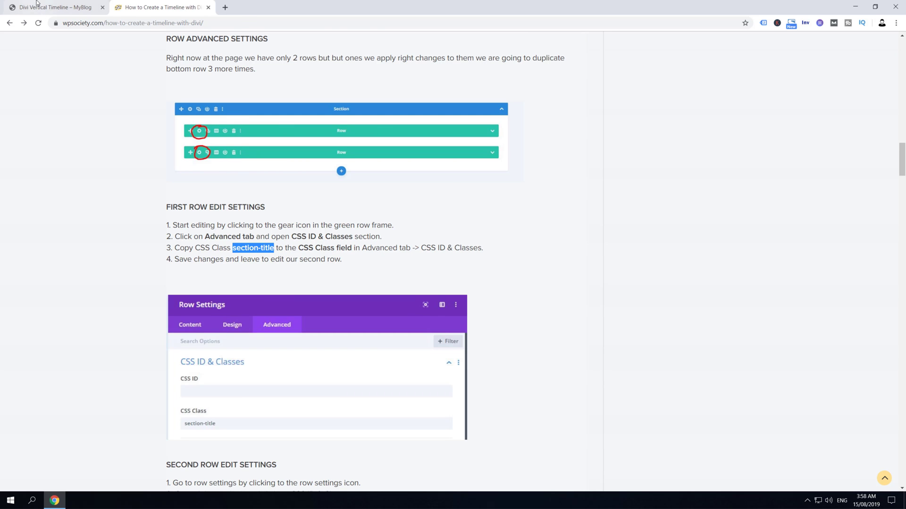
pyautogui.click(55, 8)
# - Paste section-title into the first row's Advanced CSS Class field and save it
pyautogui.click(249, 99)
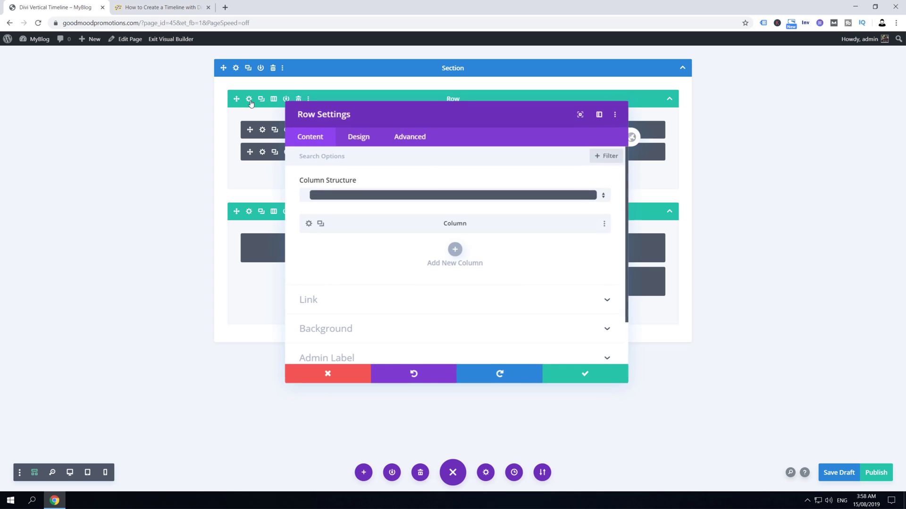
pyautogui.click(411, 144)
pyautogui.click(363, 184)
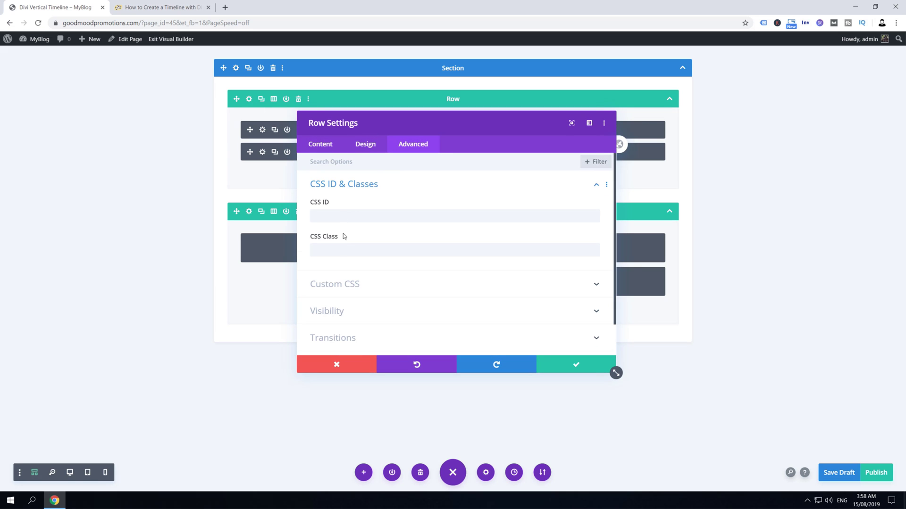
pyautogui.hotkey('ctrl', 'v')
pyautogui.click(583, 368)
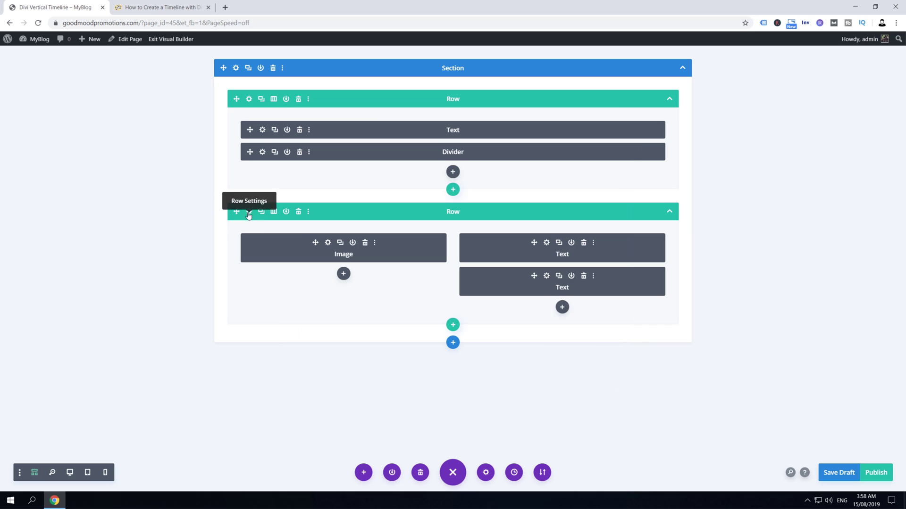
# - Copy the classes 'step step-1' from the tutorial and return to the page editor
pyautogui.click(142, 7)
pyautogui.scroll(-8, 222, 283)
pyautogui.scroll(-1, 222, 282)
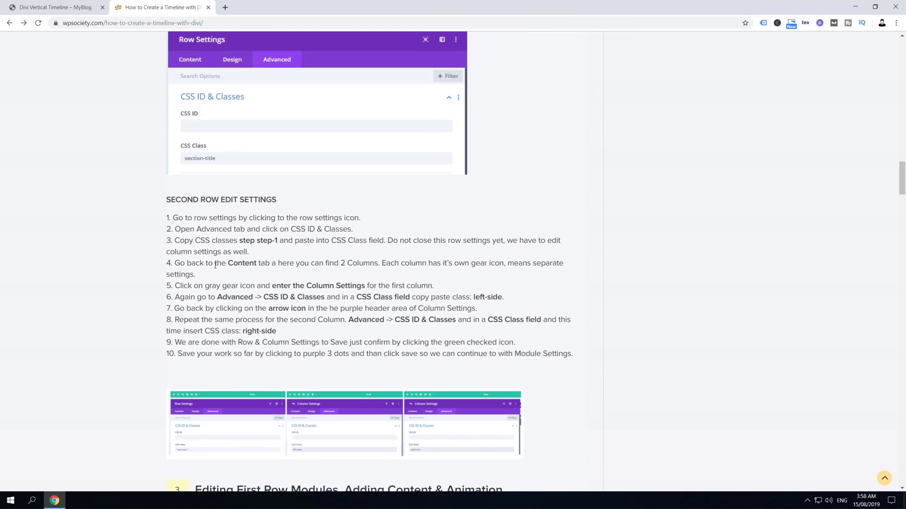
pyautogui.scroll(-1, 230, 256)
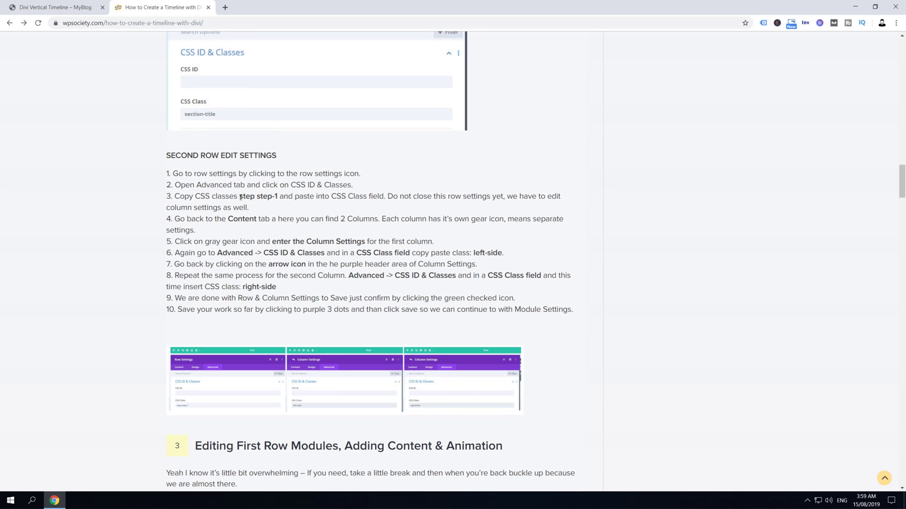
pyautogui.moveTo(240, 197); pyautogui.dragTo(280, 198)
pyautogui.rightClick(261, 197)
pyautogui.click(301, 208)
pyautogui.click(49, 5)
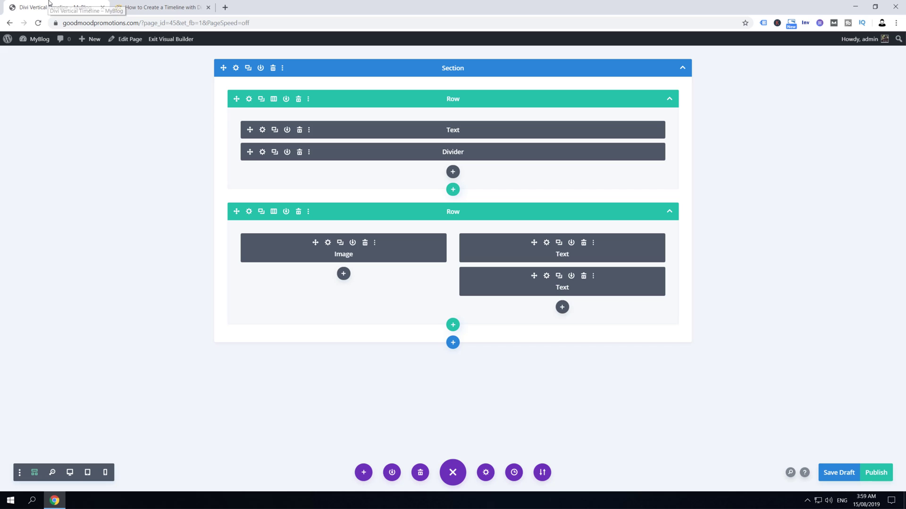
# - Paste 'step step-1' into the second row's CSS Class field, then view its Content options
pyautogui.click(248, 212)
pyautogui.click(415, 146)
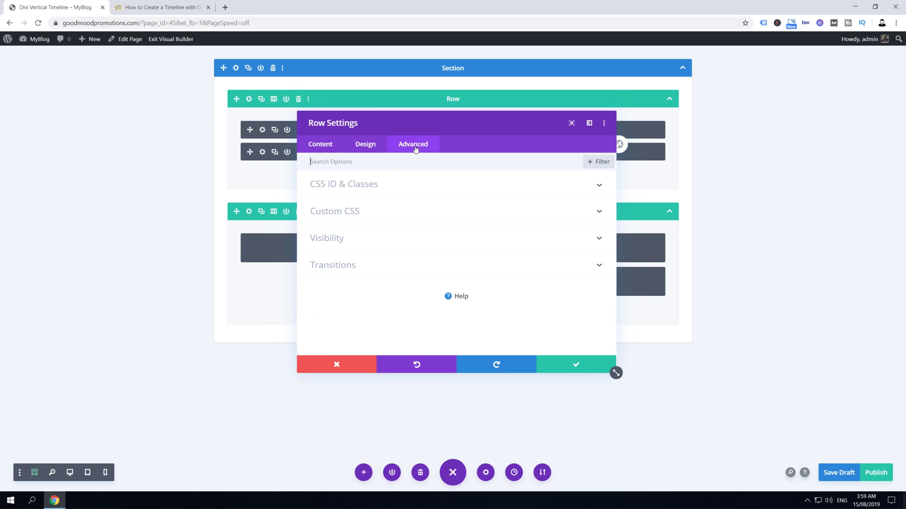
pyautogui.click(338, 184)
pyautogui.hotkey('ctrl', 'v')
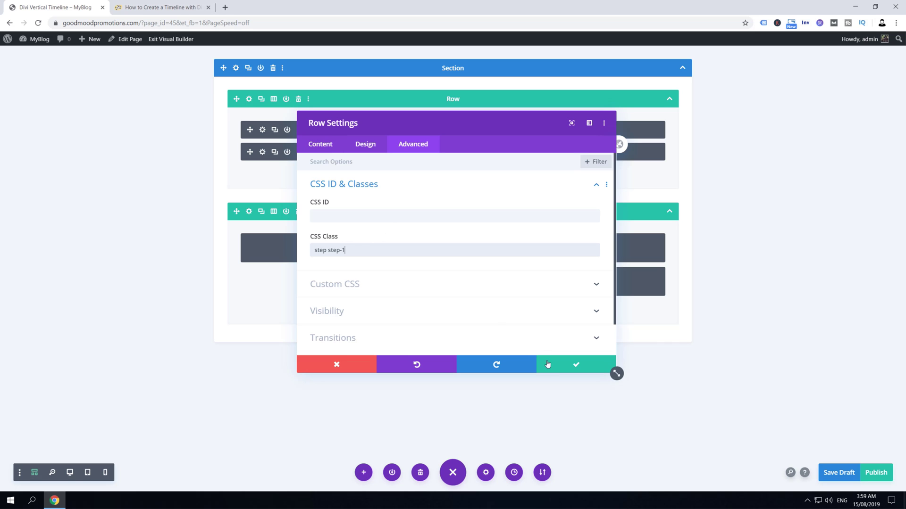
pyautogui.click(318, 148)
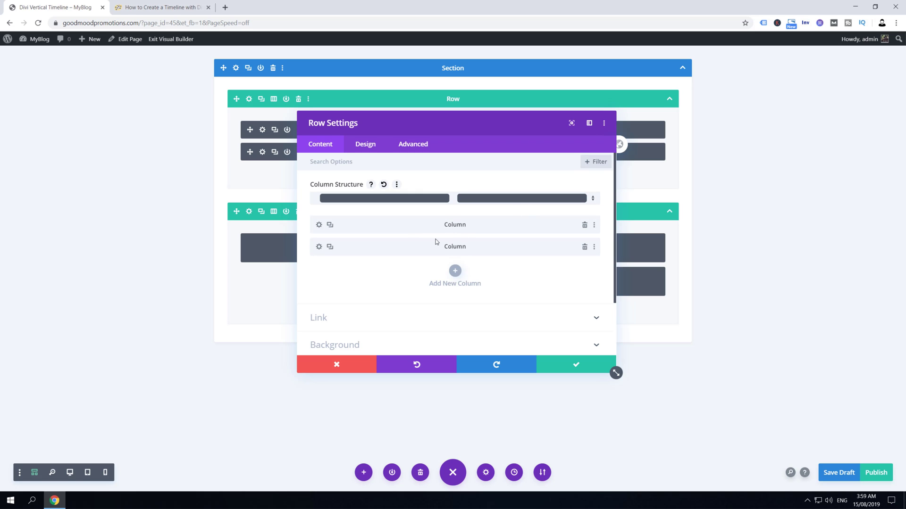
# - Copy left-side from the tutorial and set it as the second row's first-column CSS class
pyautogui.click(319, 226)
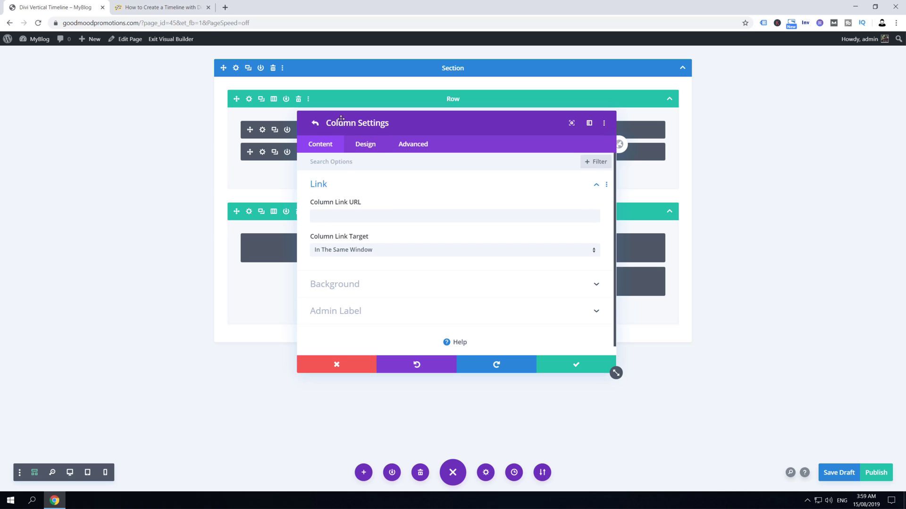
pyautogui.click(414, 145)
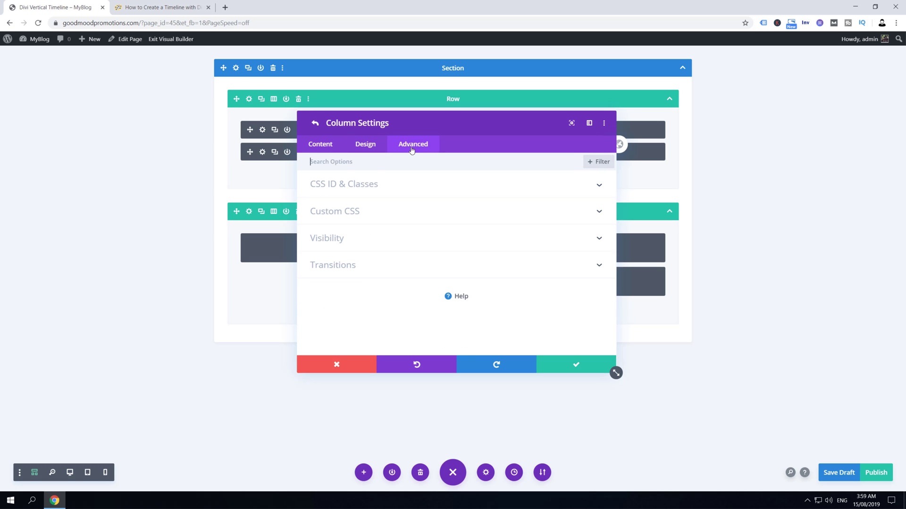
pyautogui.click(360, 185)
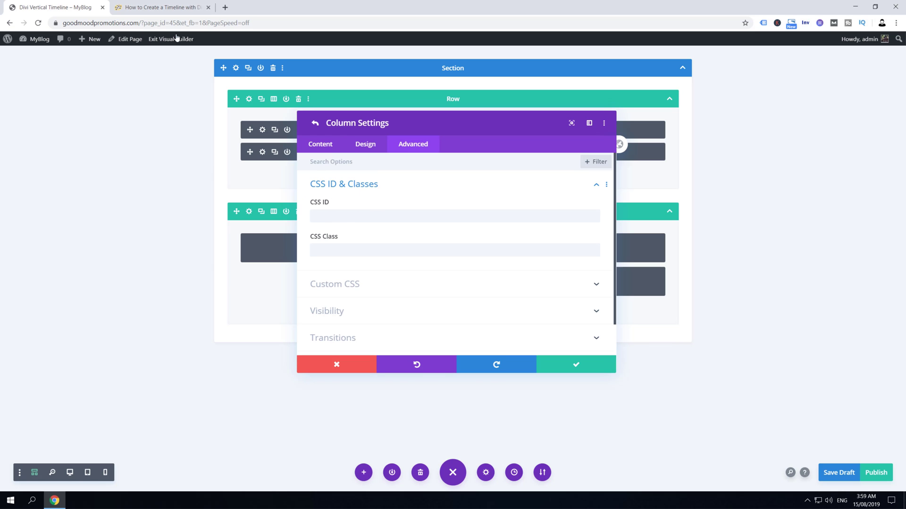
pyautogui.click(154, 8)
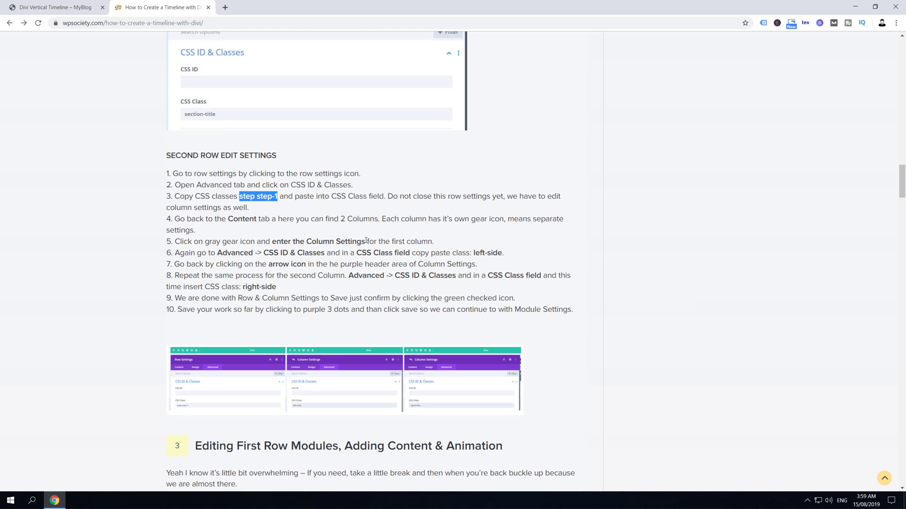
pyautogui.scroll(-1, 423, 239)
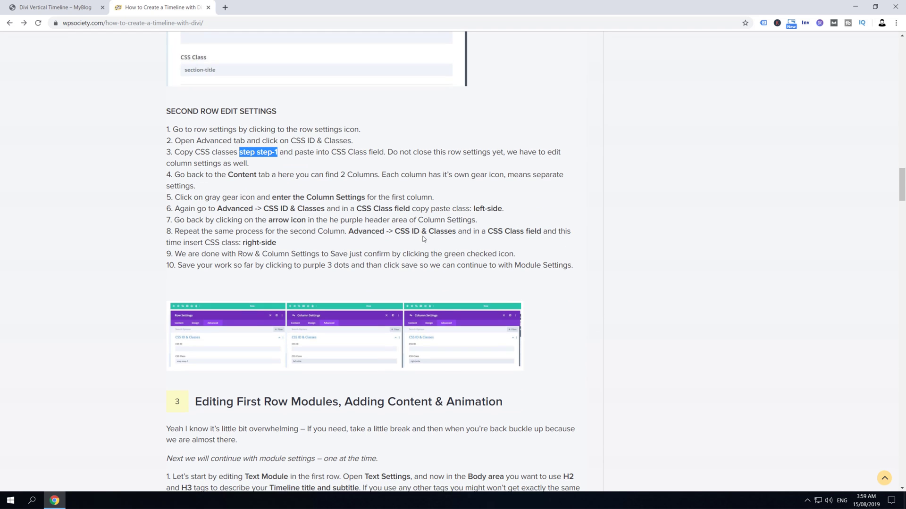
pyautogui.moveTo(473, 208); pyautogui.dragTo(502, 210)
pyautogui.rightClick(491, 208)
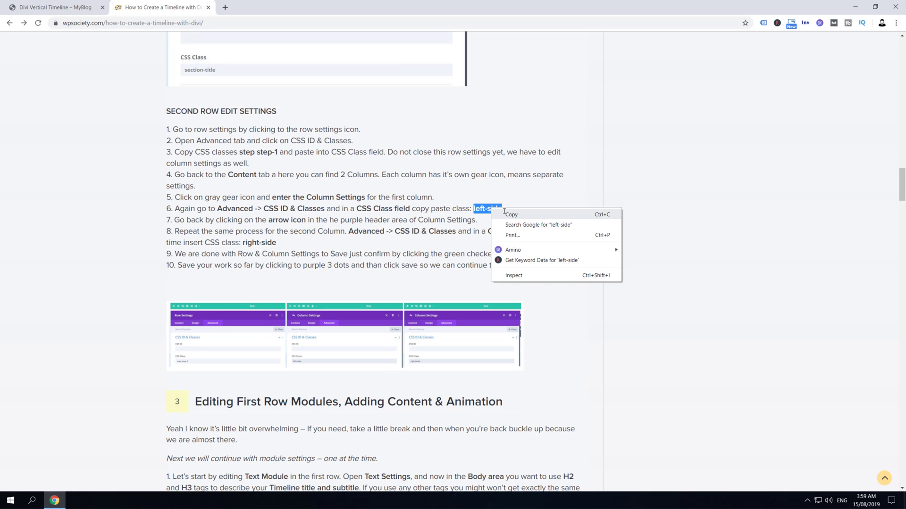
pyautogui.click(504, 212)
pyautogui.click(52, 7)
pyautogui.click(338, 246)
pyautogui.hotkey('ctrl', 'v')
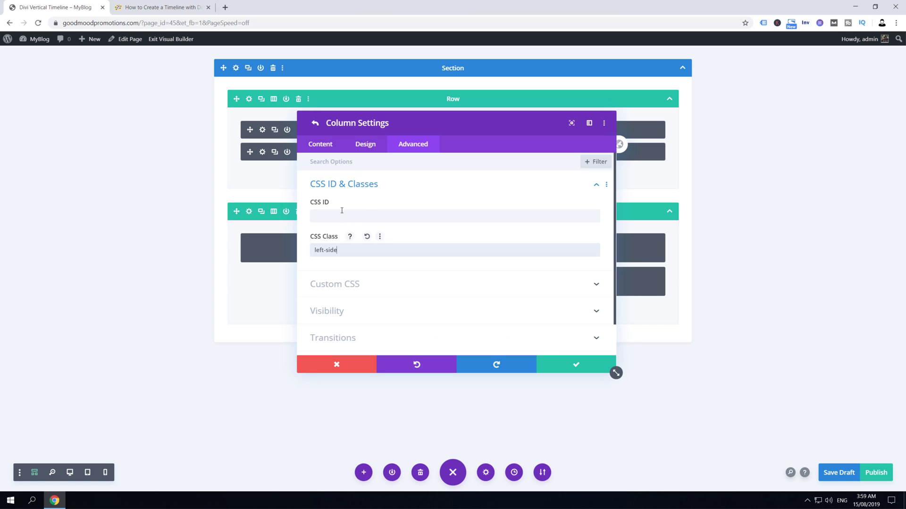
pyautogui.click(314, 123)
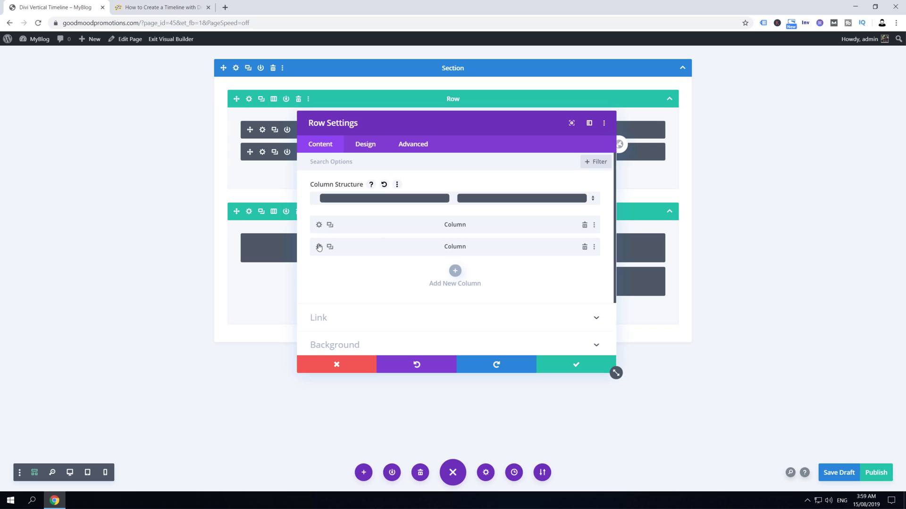
# - Give the second column the CSS class right-side, confirm the row settings and save the draft
pyautogui.click(319, 248)
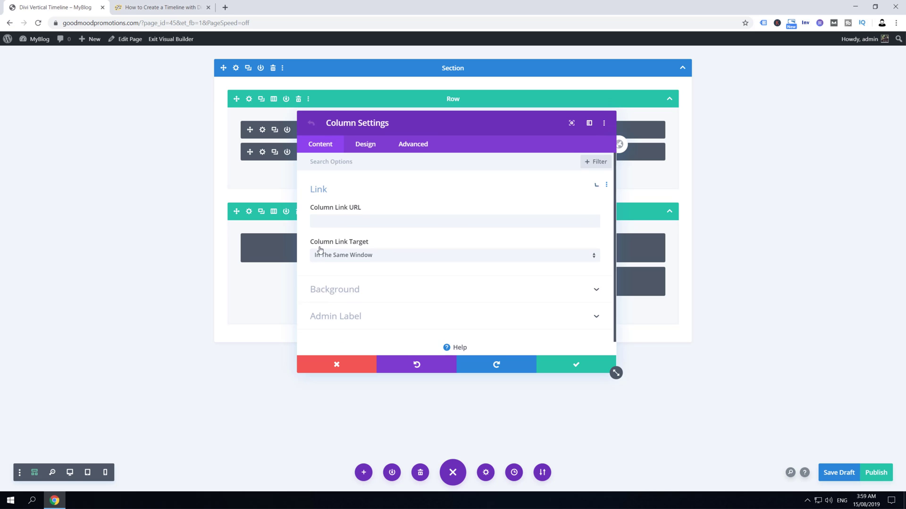
pyautogui.click(412, 145)
pyautogui.click(358, 185)
pyautogui.click(343, 248)
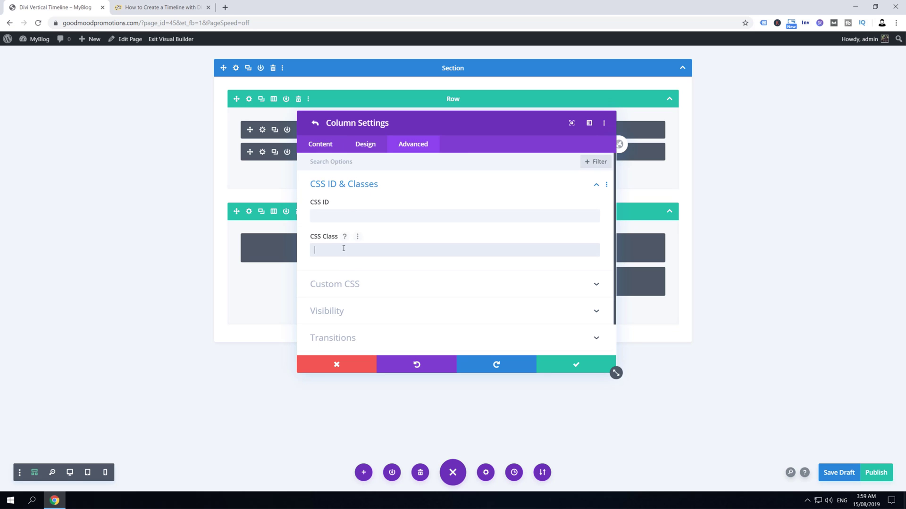
pyautogui.hotkey('ctrl', 'v')
pyautogui.click(566, 371)
pyautogui.click(575, 364)
pyautogui.hotkey('ctrl', 's')
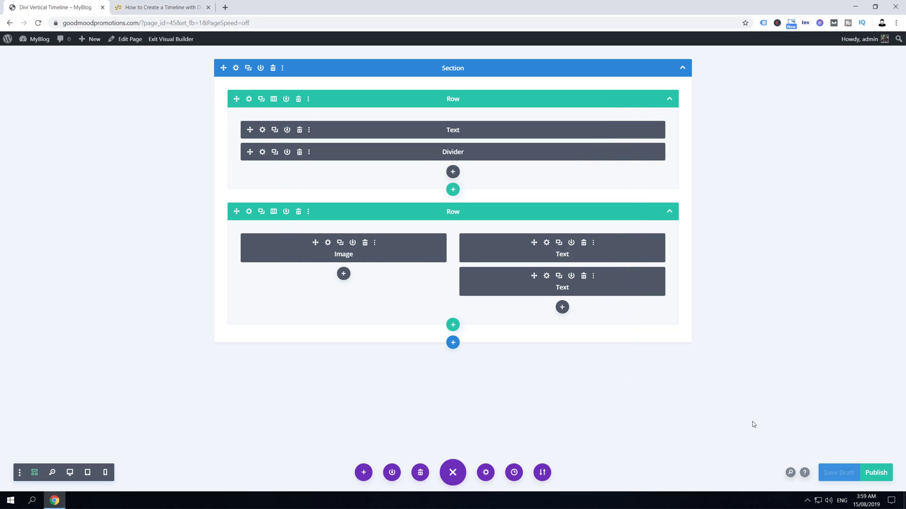
pyautogui.click(119, 4)
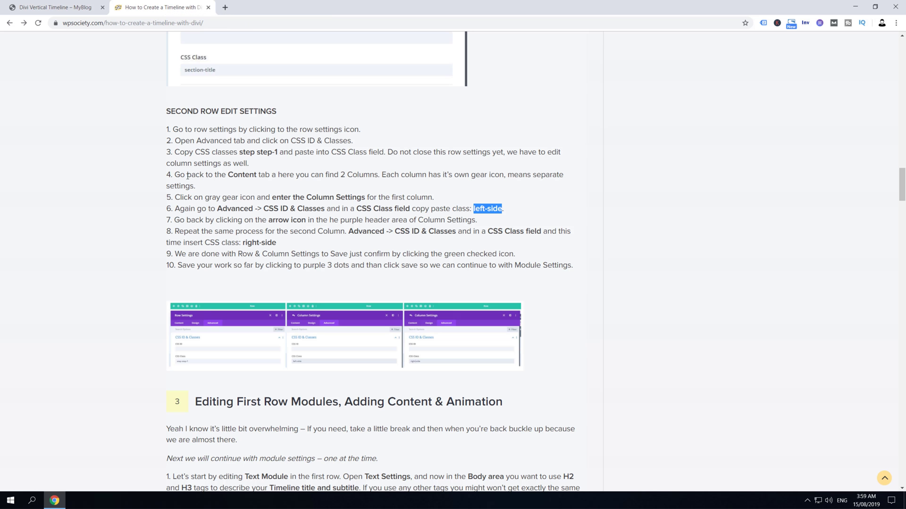
pyautogui.scroll(-3, 371, 128)
pyautogui.scroll(1, 330, 152)
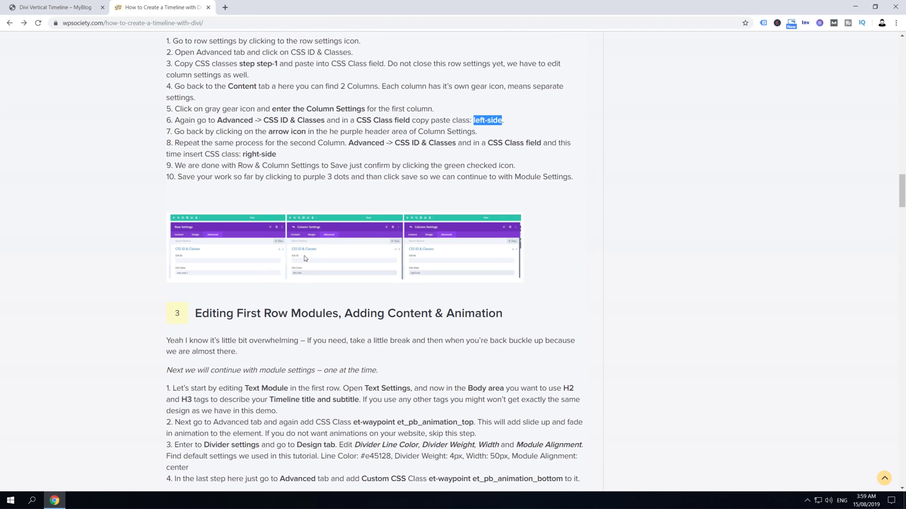
pyautogui.scroll(-2, 197, 218)
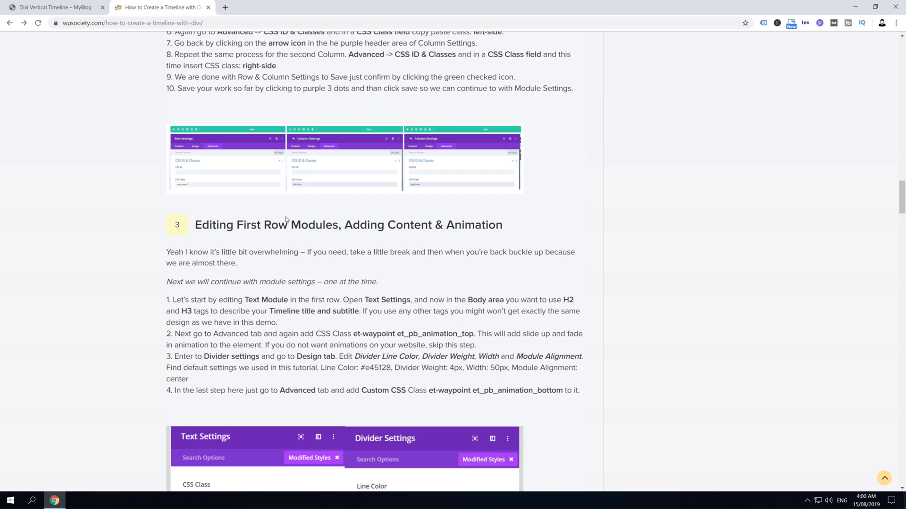
pyautogui.scroll(-2, 433, 222)
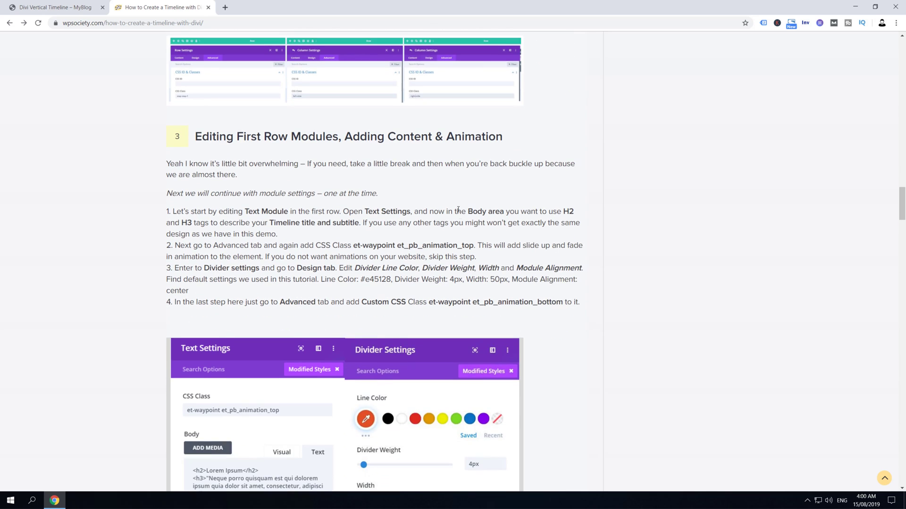
pyautogui.scroll(-1, 416, 159)
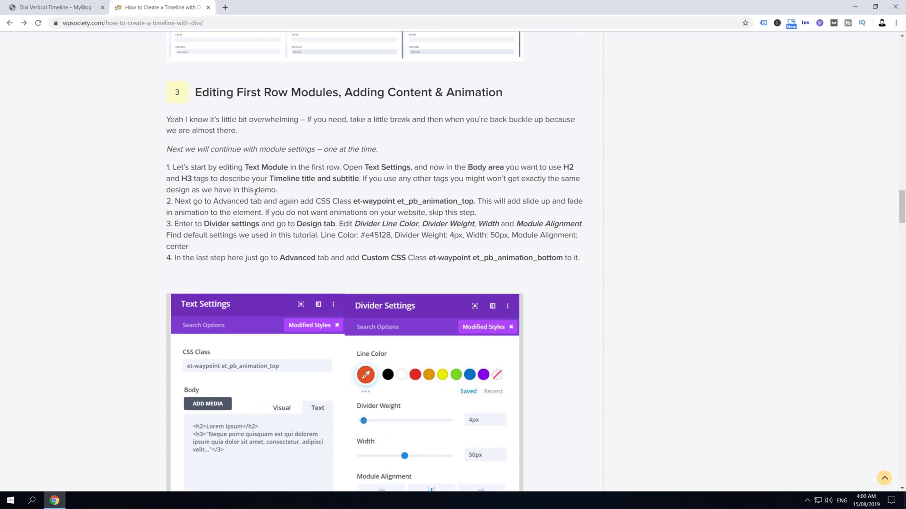
pyautogui.scroll(-1, 315, 179)
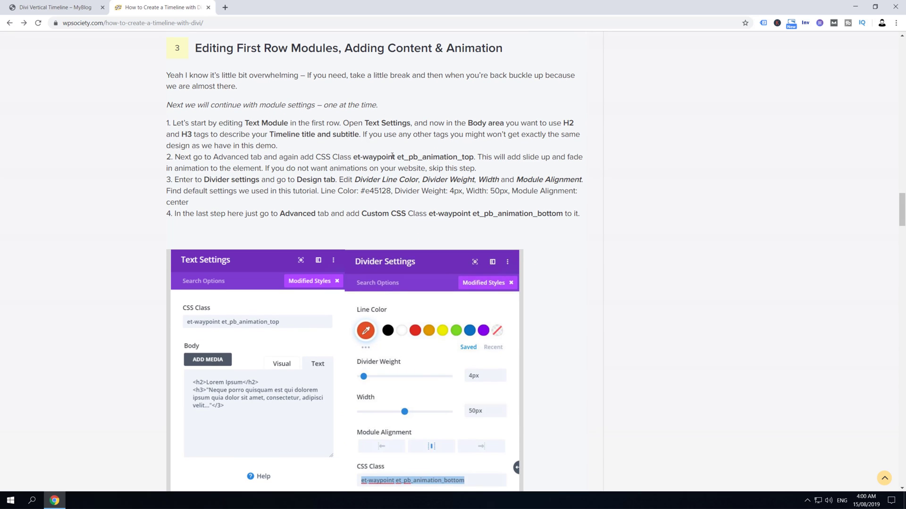
pyautogui.scroll(-1, 376, 178)
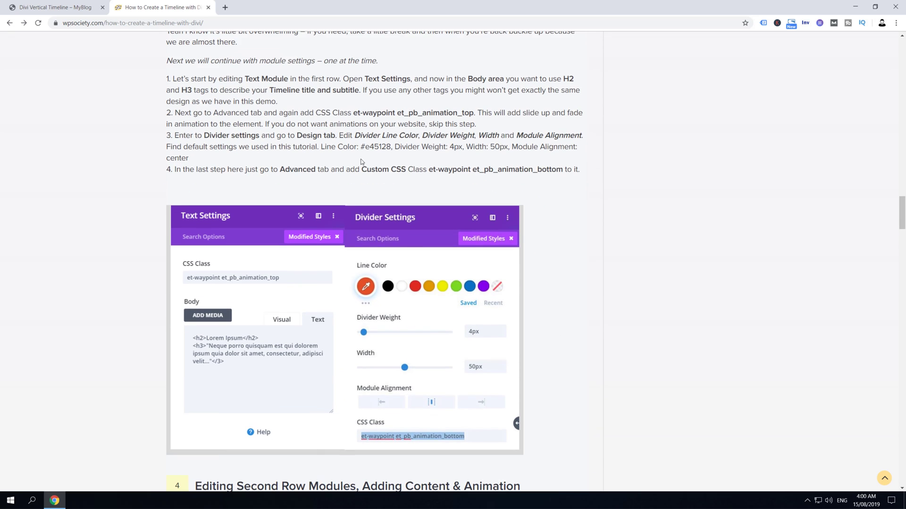
pyautogui.scroll(-1, 356, 162)
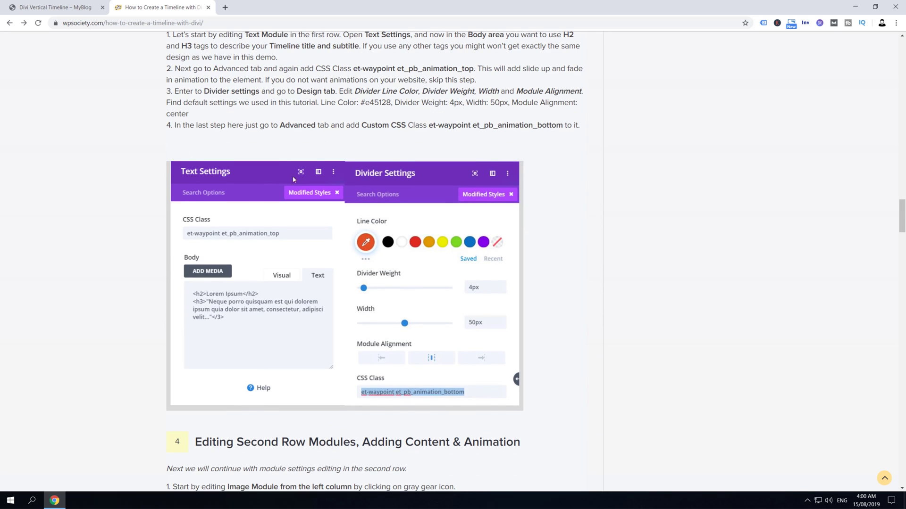
pyautogui.scroll(1, 289, 187)
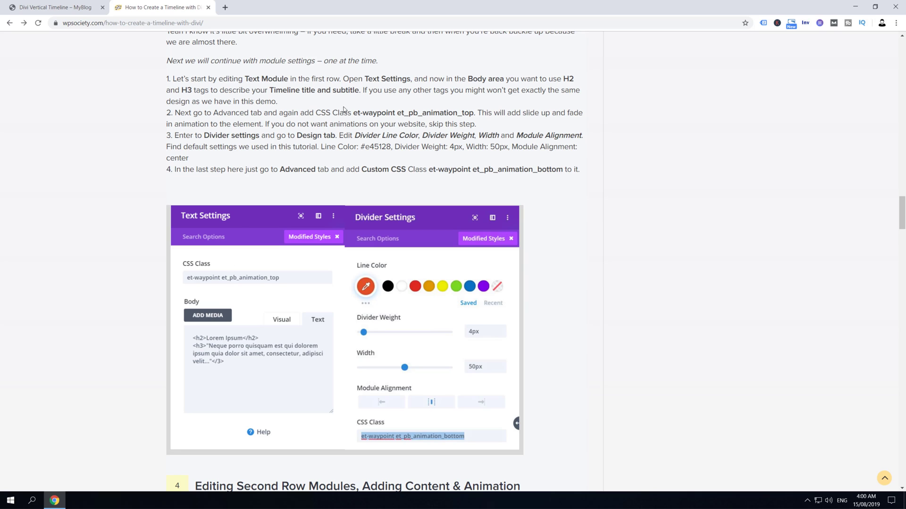
pyautogui.moveTo(354, 112); pyautogui.dragTo(474, 112)
pyautogui.rightClick(459, 113)
pyautogui.click(473, 118)
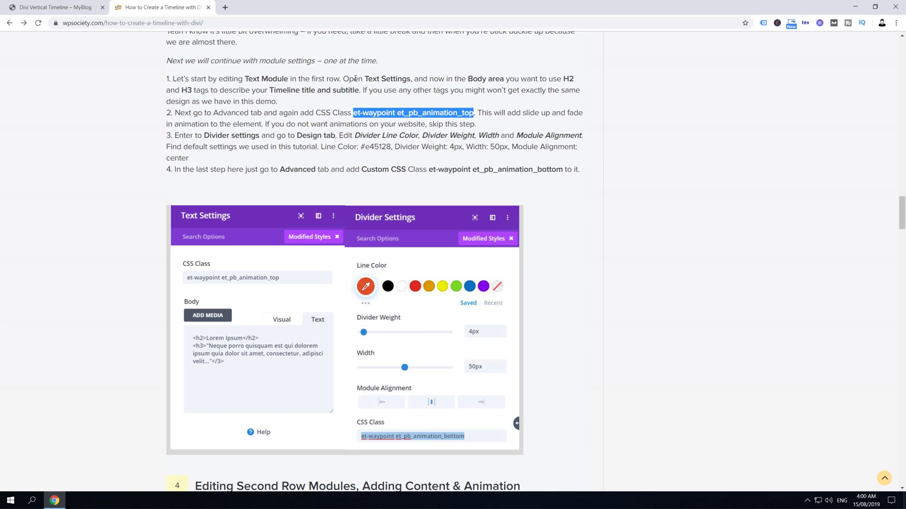
pyautogui.click(70, 7)
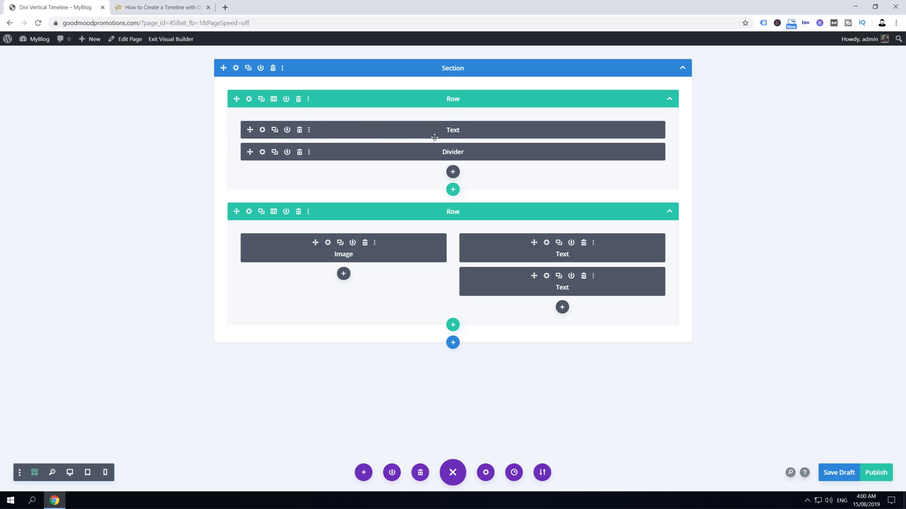
# - Paste the copied animation classes into the title Text module's CSS Class field
pyautogui.click(264, 132)
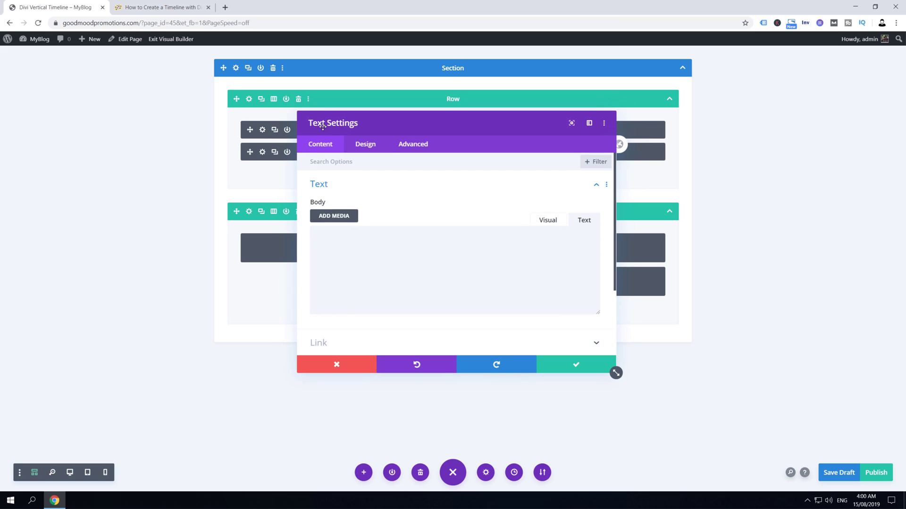
pyautogui.click(417, 148)
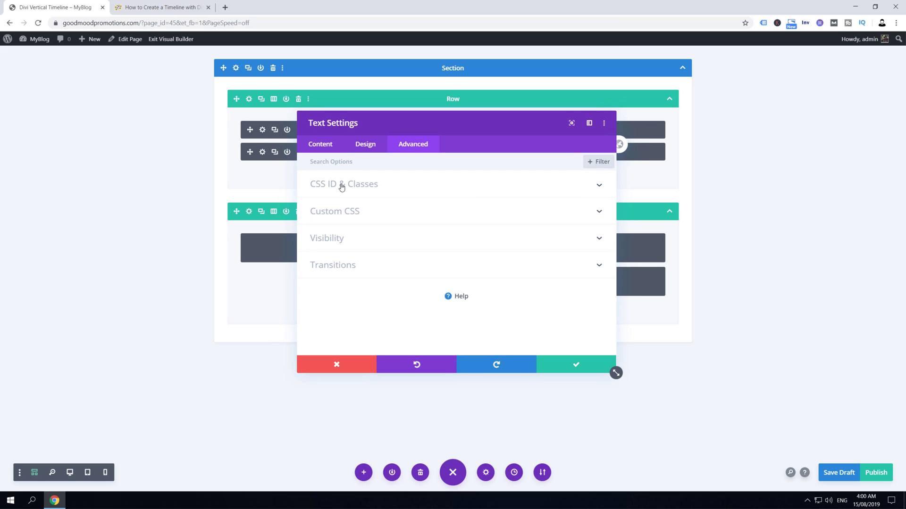
pyautogui.click(342, 186)
pyautogui.click(329, 250)
pyautogui.hotkey('ctrl', 'v')
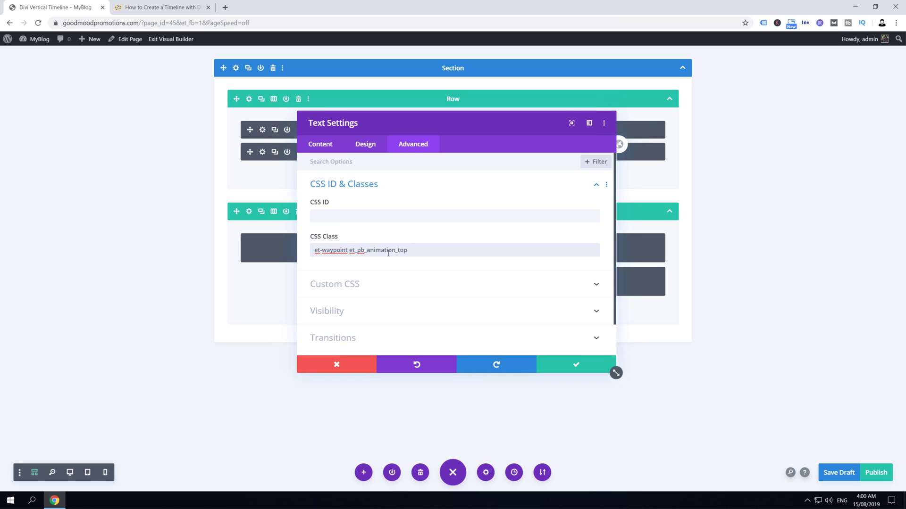
# - Paste an h2 'Lorem Ipsum' heading and h3 subtitle into the Text module body and save
pyautogui.click(321, 150)
pyautogui.click(348, 186)
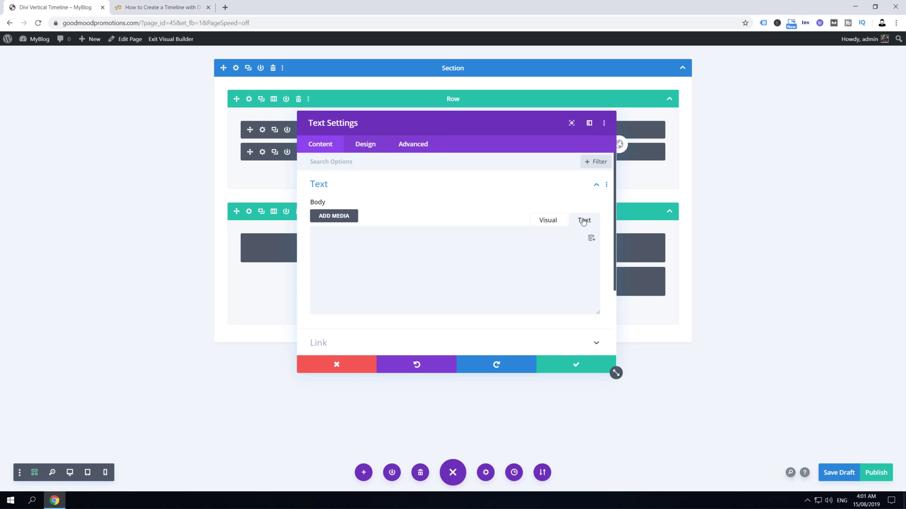
pyautogui.click(160, 7)
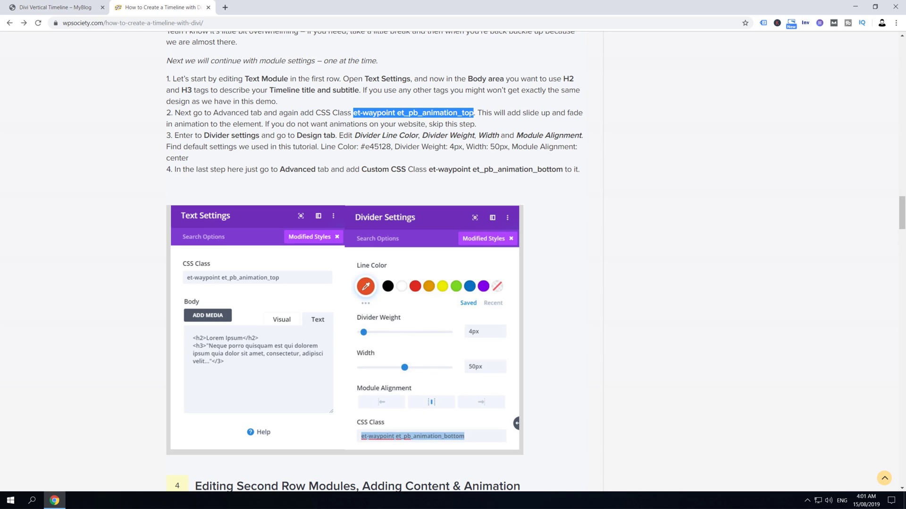
pyautogui.hotkey('alt', 'Tab')
pyautogui.click(57, 7)
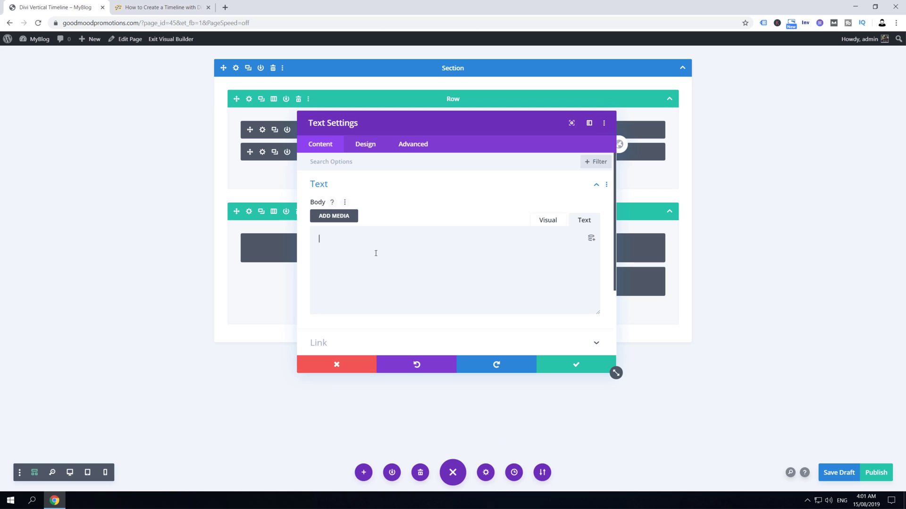
pyautogui.hotkey('ctrl', 'v')
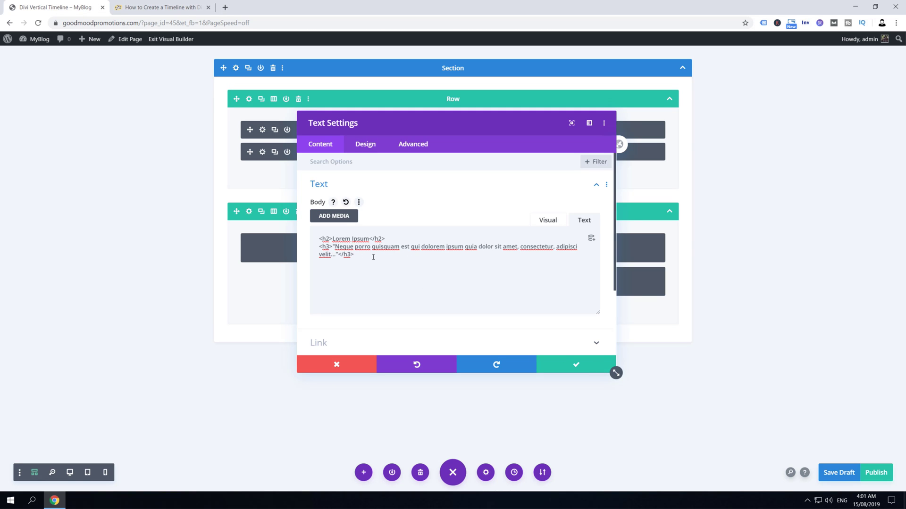
pyautogui.click(571, 369)
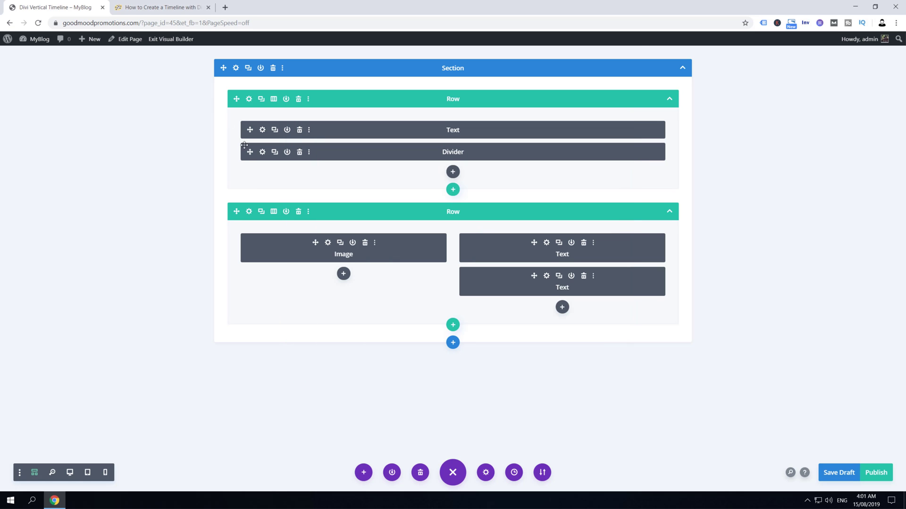
# - Copy the class et-waypoint et_pb_animation_bottom from the tutorial article
pyautogui.click(160, 7)
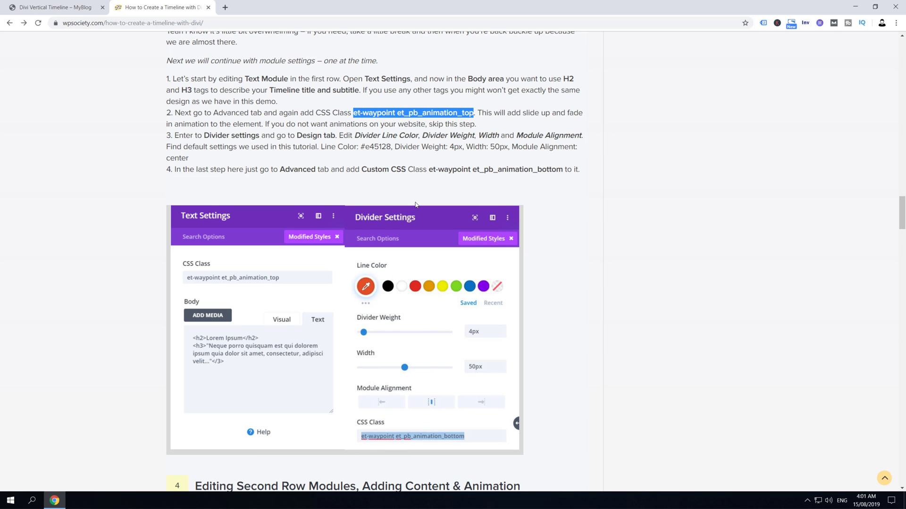
pyautogui.scroll(1, 415, 206)
pyautogui.scroll(-2, 417, 230)
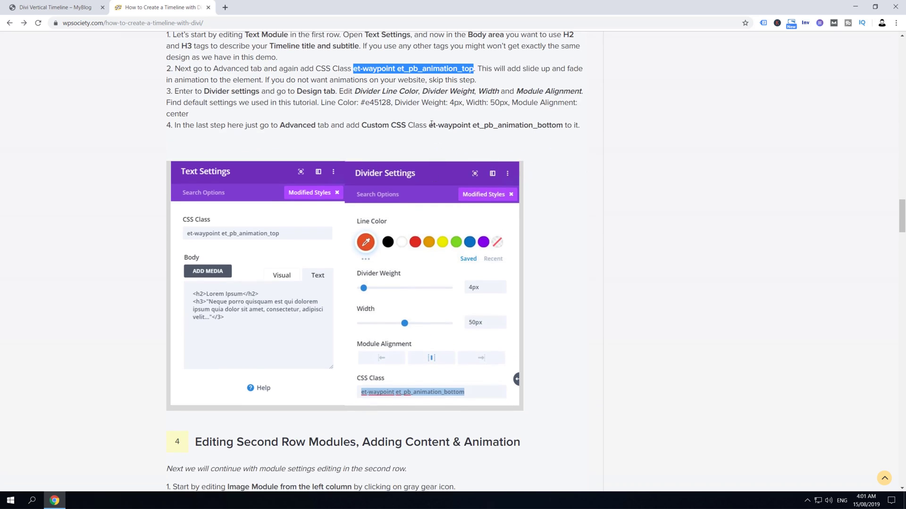
pyautogui.moveTo(430, 125); pyautogui.dragTo(562, 126)
pyautogui.rightClick(561, 129)
pyautogui.click(577, 134)
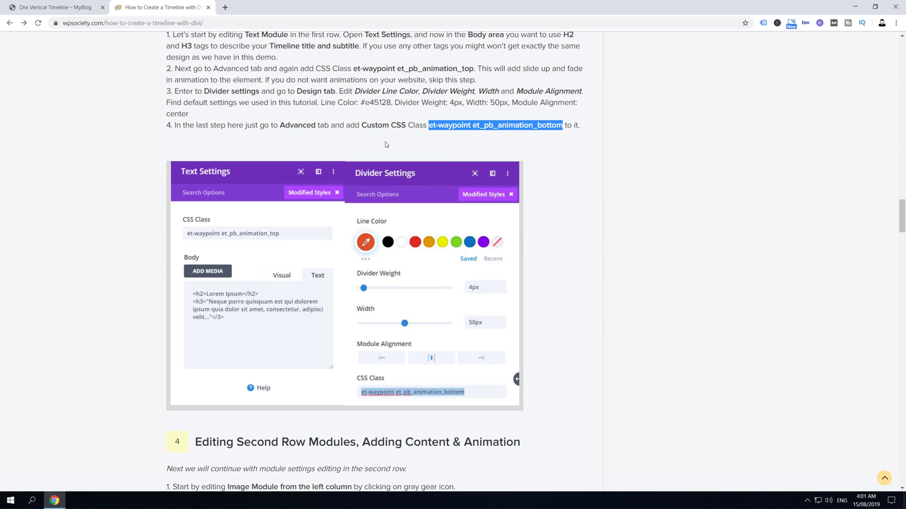
# - Paste the copied class into the Divider module's CSS Class field
pyautogui.click(47, 5)
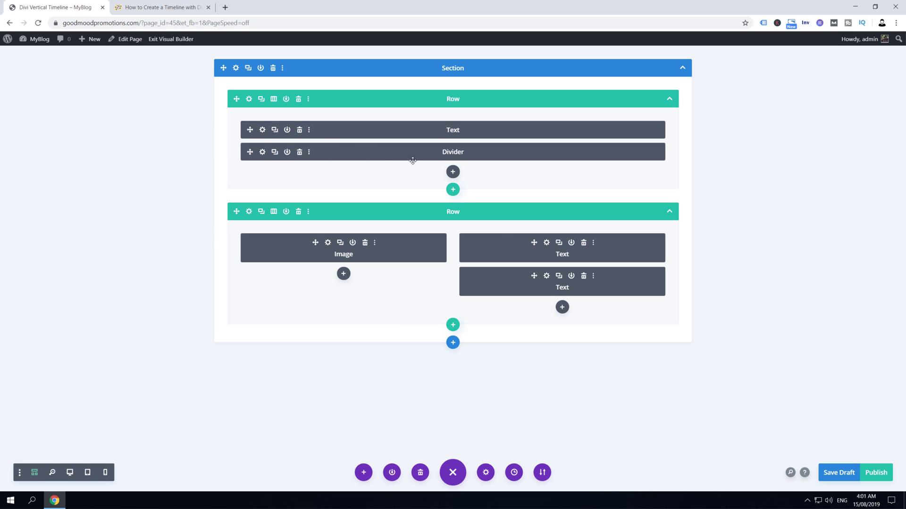
pyautogui.click(261, 153)
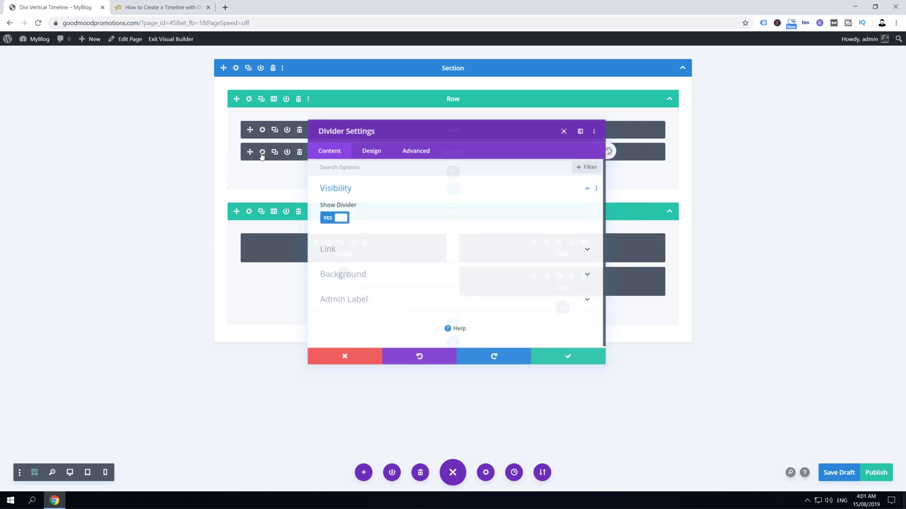
pyautogui.click(411, 144)
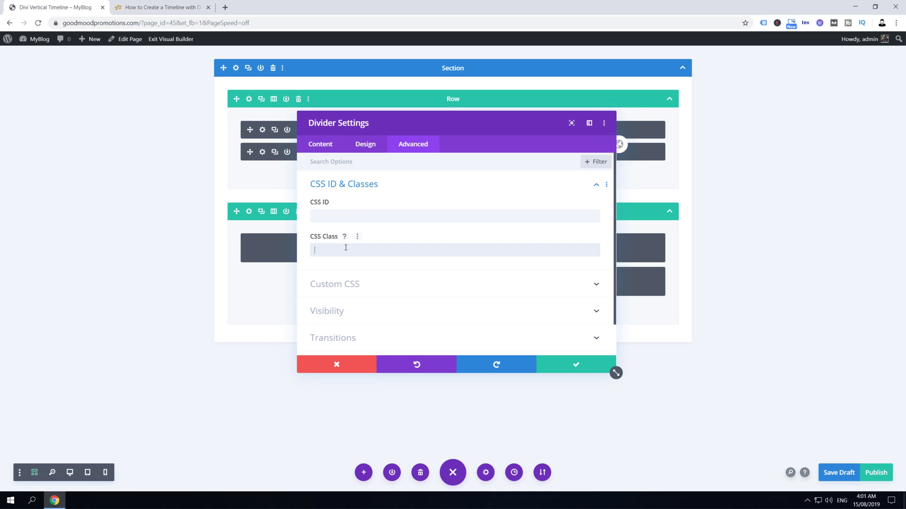
pyautogui.hotkey('ctrl', 'v')
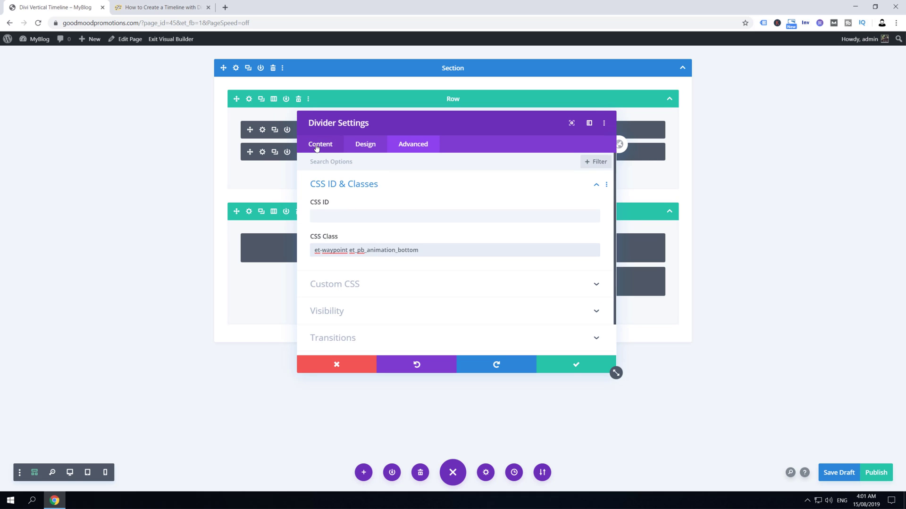
pyautogui.click(360, 147)
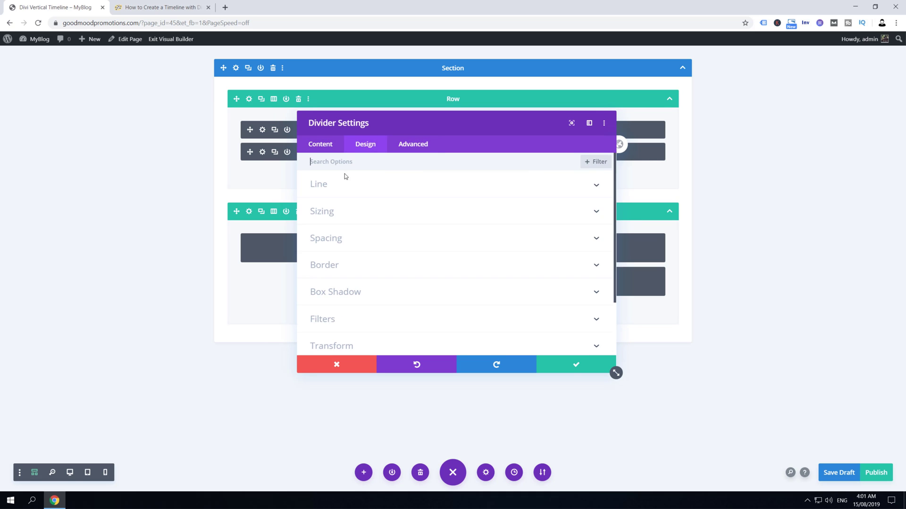
# - Set the divider line colour to #e45128, copied from the tutorial
pyautogui.click(319, 184)
pyautogui.click(319, 225)
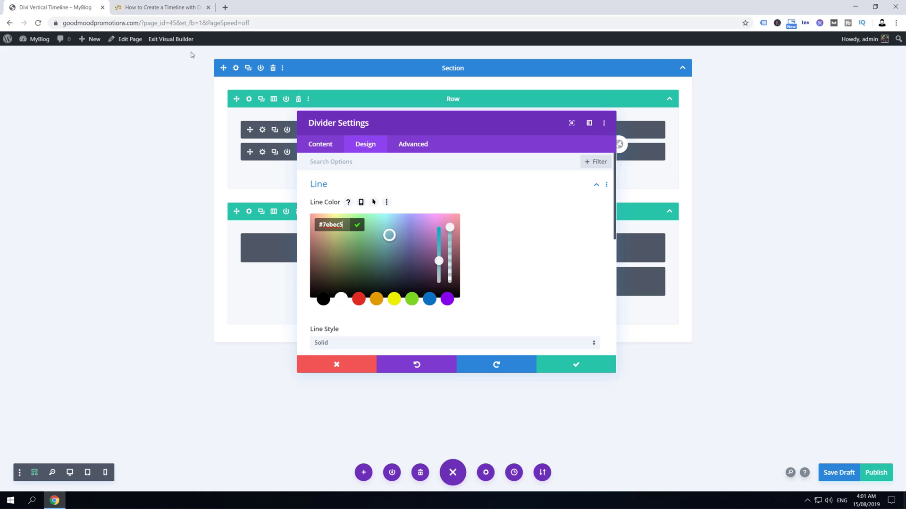
pyautogui.click(163, 7)
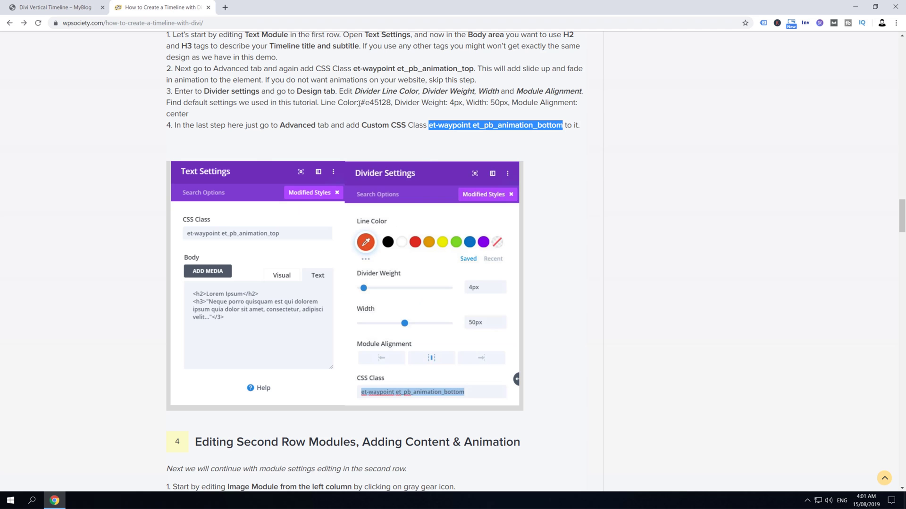
pyautogui.moveTo(360, 102); pyautogui.dragTo(391, 102)
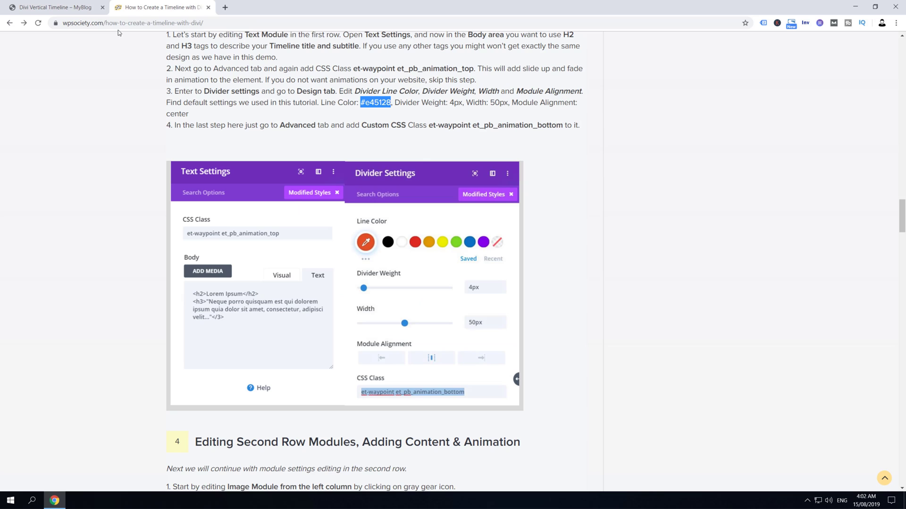
pyautogui.click(52, 7)
pyautogui.click(357, 226)
pyautogui.hotkey('ctrl', 'v')
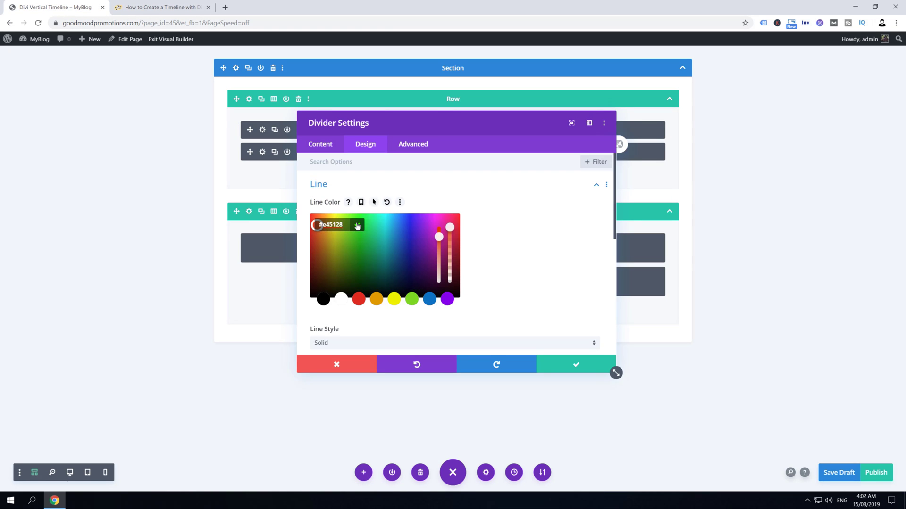
pyautogui.click(357, 225)
# - Give the divider 4px weight, 50px width and centred alignment, and save its settings
pyautogui.scroll(-2, 369, 236)
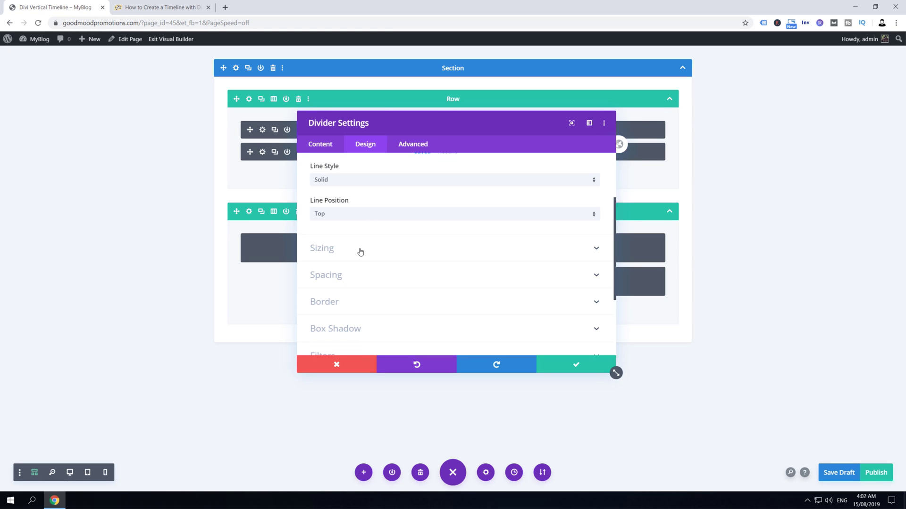
pyautogui.click(366, 252)
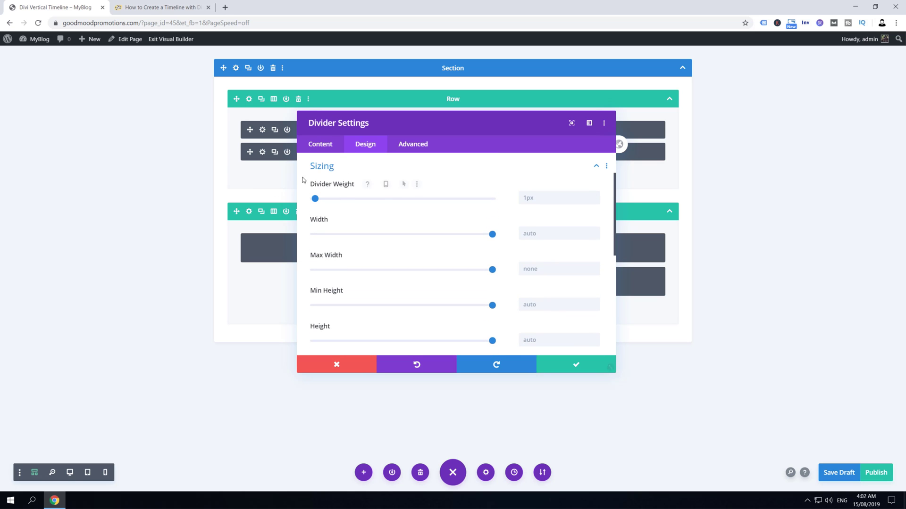
pyautogui.click(551, 198)
pyautogui.write('4')
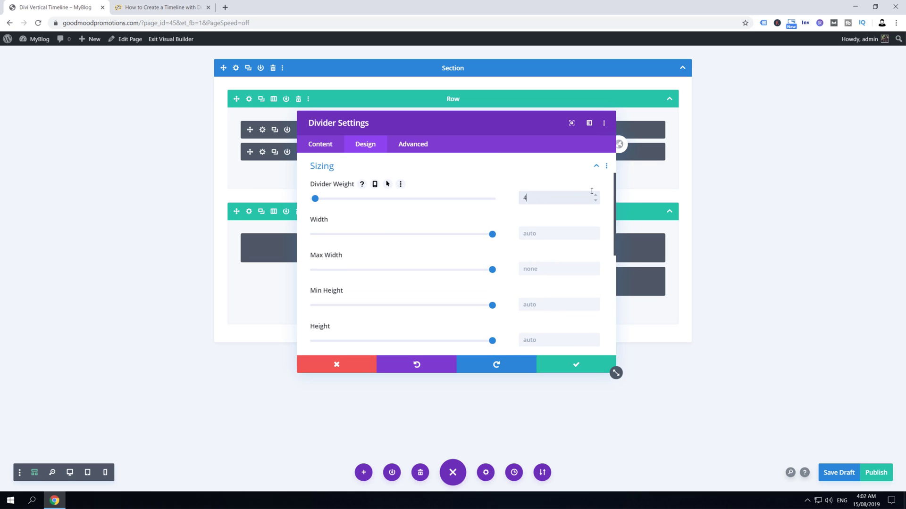
pyautogui.write('px')
pyautogui.click(538, 233)
pyautogui.write('50')
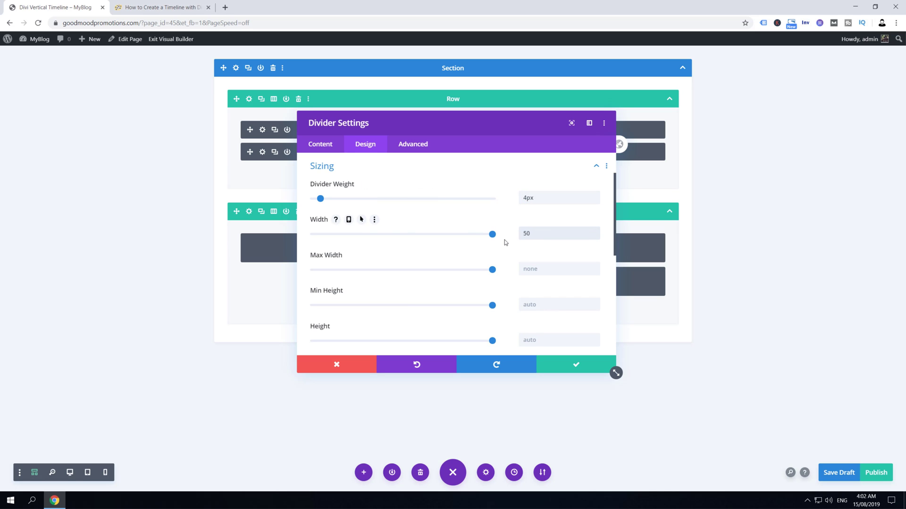
pyautogui.write('px')
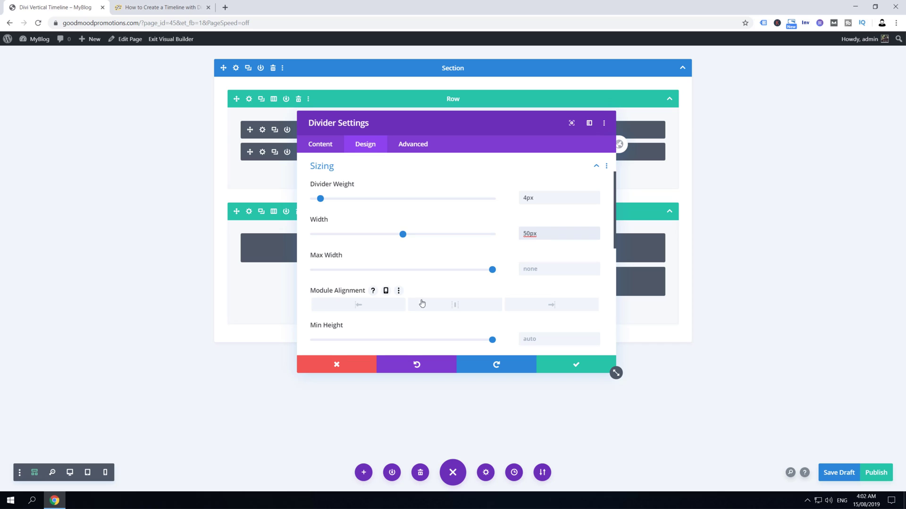
pyautogui.click(454, 306)
pyautogui.scroll(-3, 451, 287)
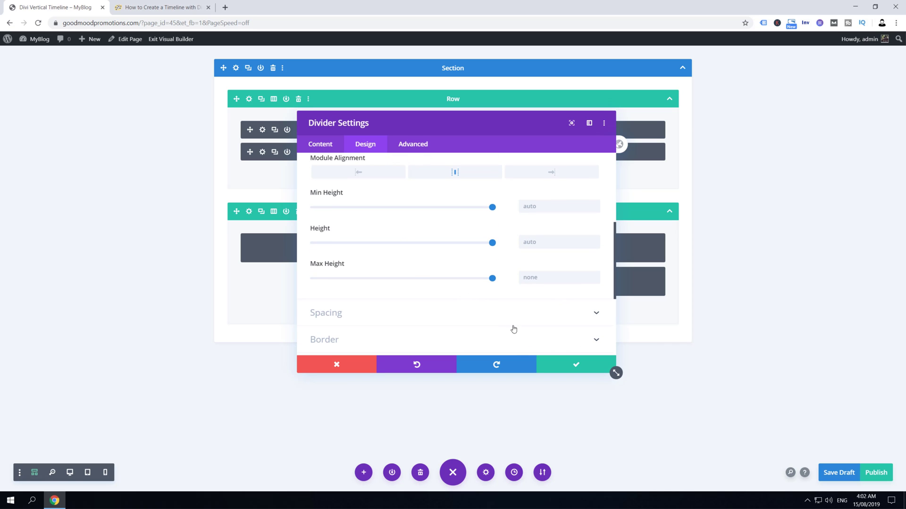
pyautogui.click(573, 367)
pyautogui.click(838, 472)
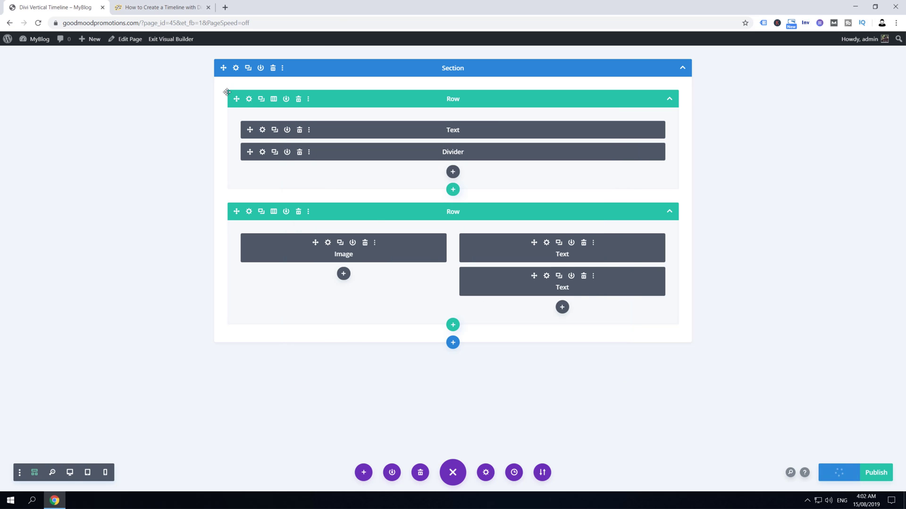
pyautogui.click(160, 7)
pyautogui.scroll(-3, 127, 204)
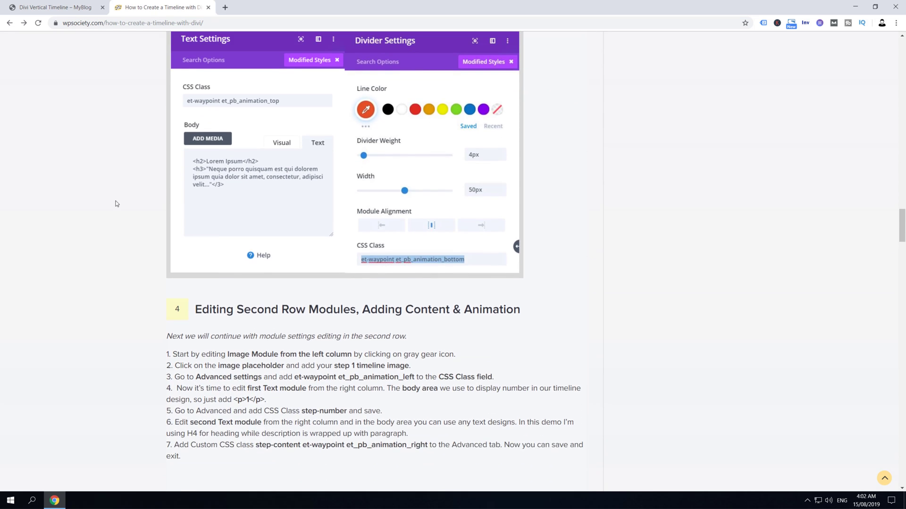
pyautogui.scroll(-2, 108, 213)
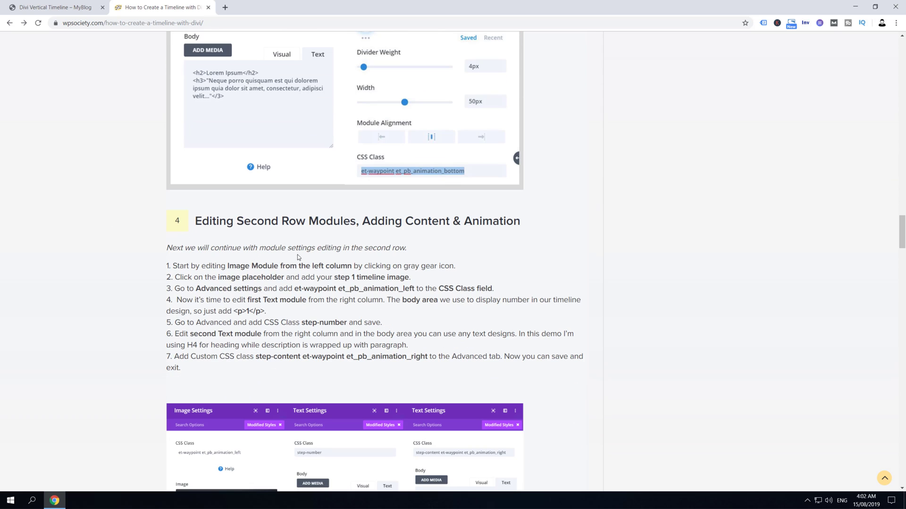
pyautogui.scroll(-1, 283, 262)
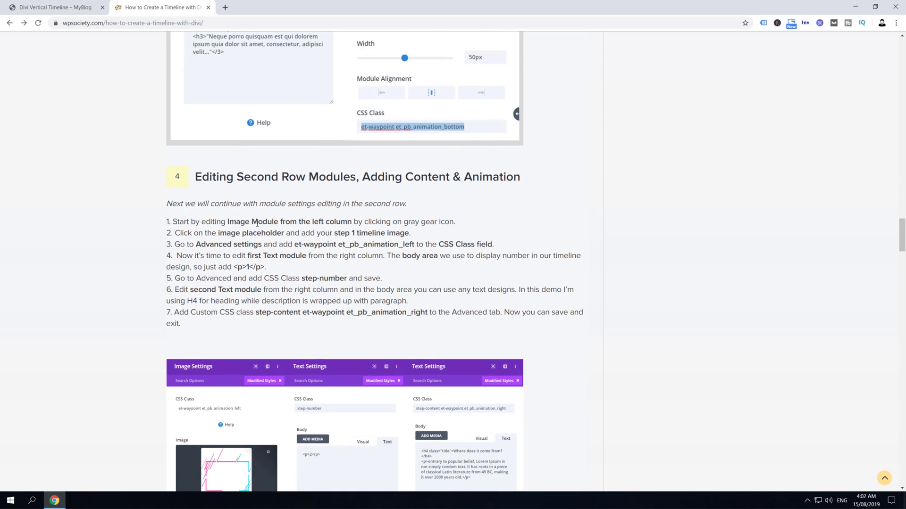
pyautogui.scroll(-2, 257, 223)
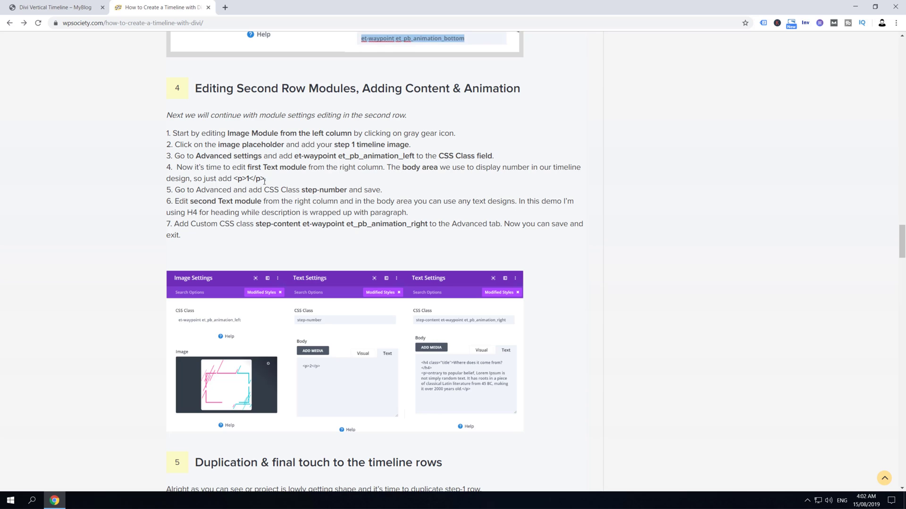
pyautogui.scroll(-1, 257, 176)
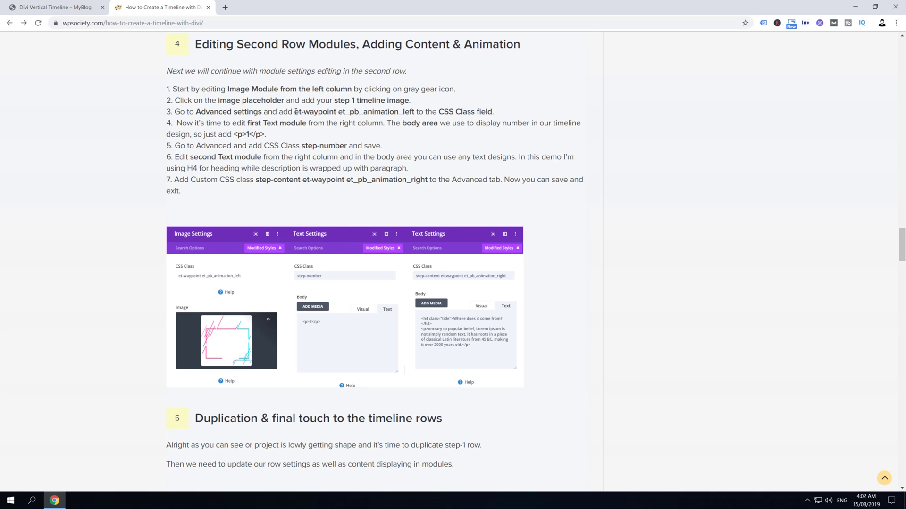
pyautogui.moveTo(295, 112); pyautogui.dragTo(416, 112)
pyautogui.hotkey('ctrl', 'c')
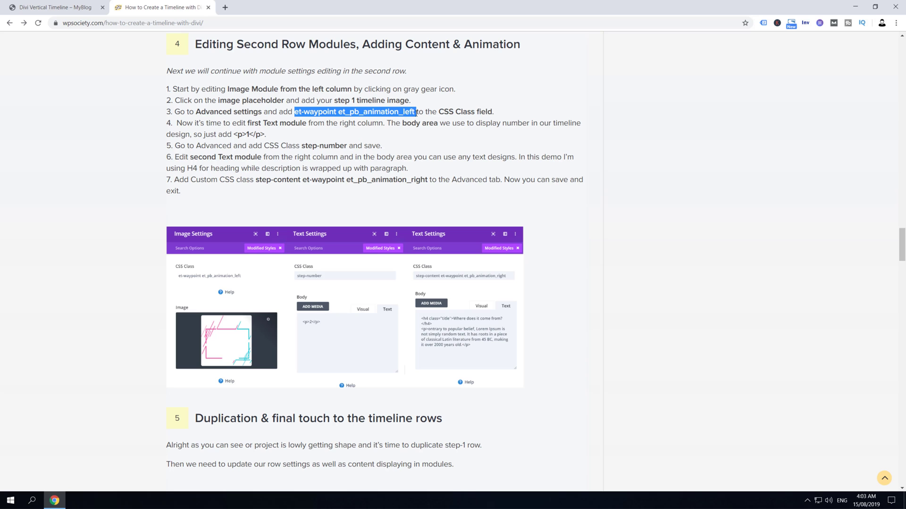
# - Give the step row's Image module the CSS class et-waypoint et_pb_animation_left
pyautogui.click(56, 7)
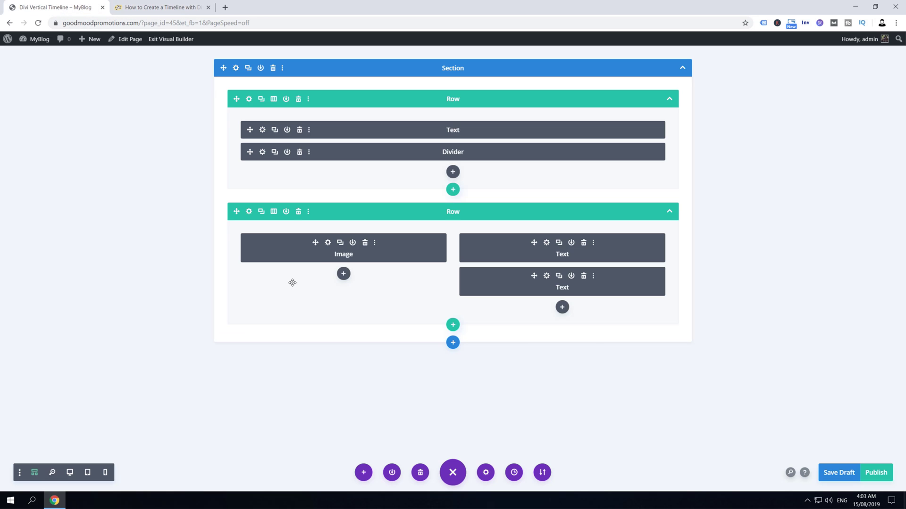
pyautogui.click(325, 246)
pyautogui.click(413, 144)
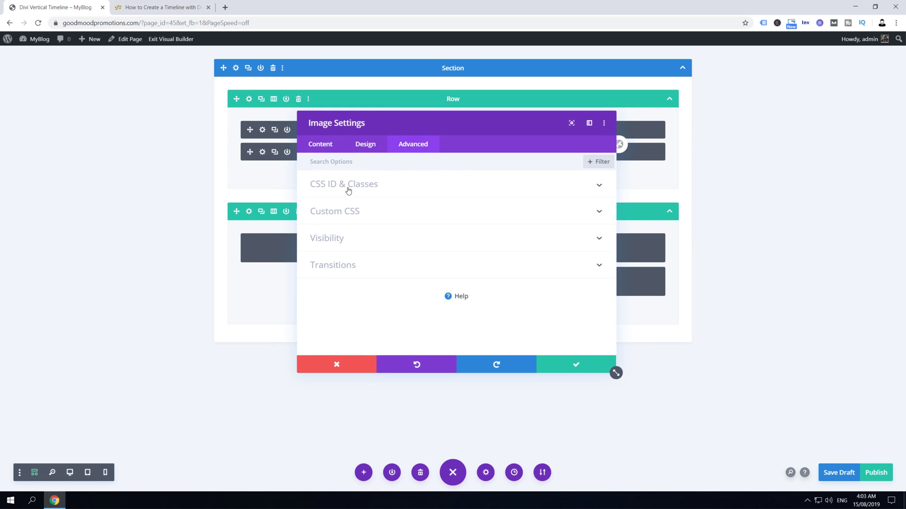
pyautogui.click(347, 190)
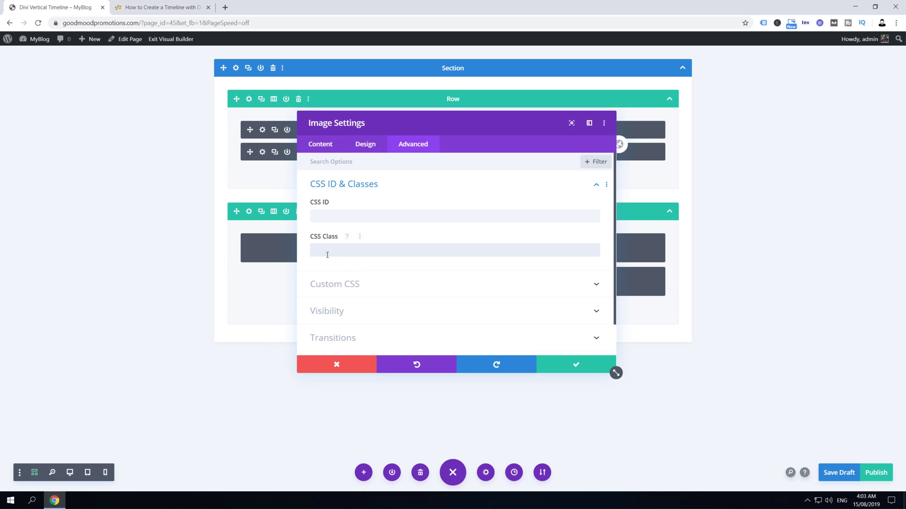
pyautogui.click(327, 255)
pyautogui.hotkey('ctrl', 'v')
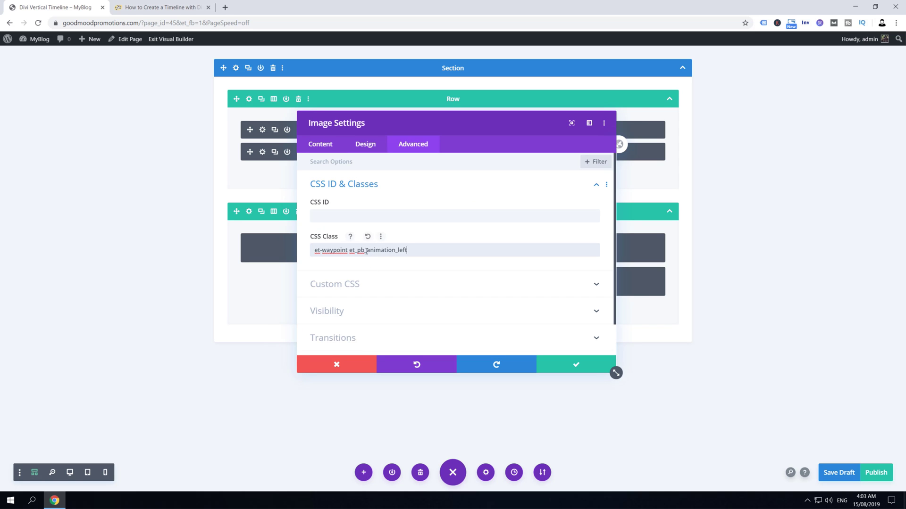
# - Insert image1 from the Media Library into the Image module and save
pyautogui.click(317, 146)
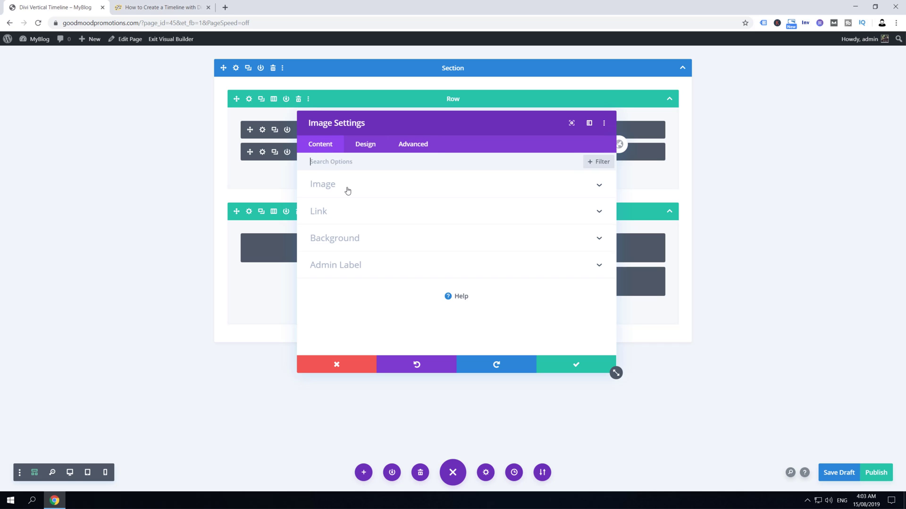
pyautogui.click(319, 185)
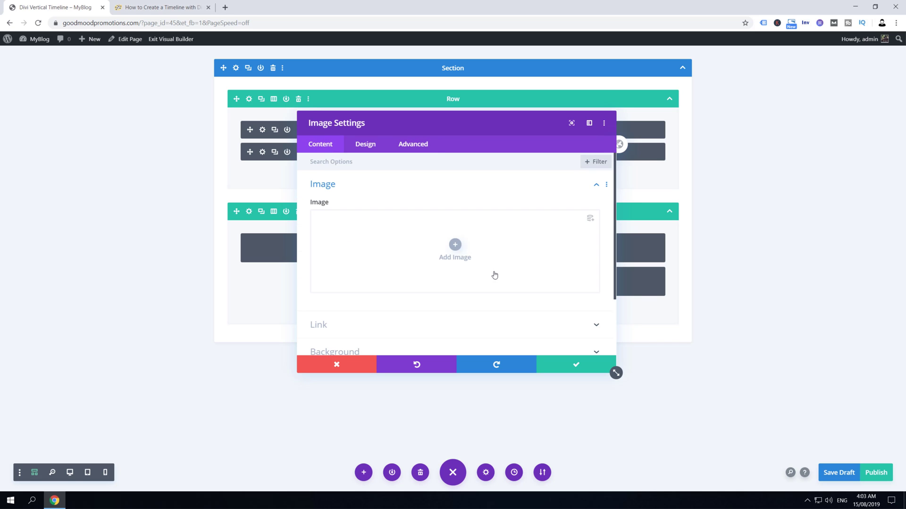
pyautogui.click(454, 244)
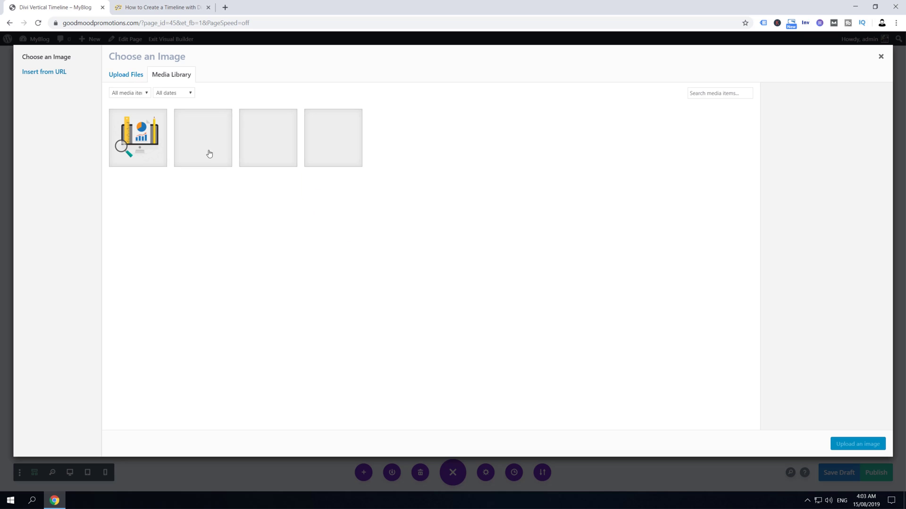
pyautogui.click(324, 148)
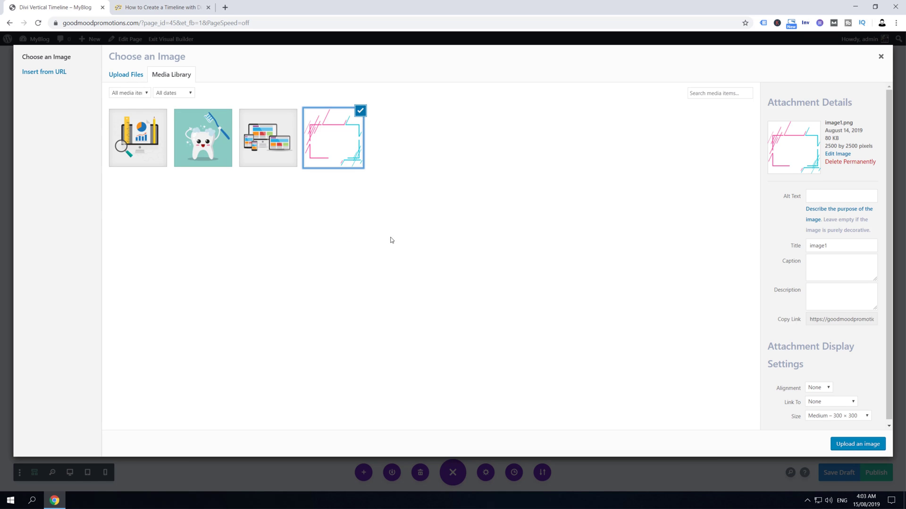
pyautogui.click(858, 445)
pyautogui.click(565, 371)
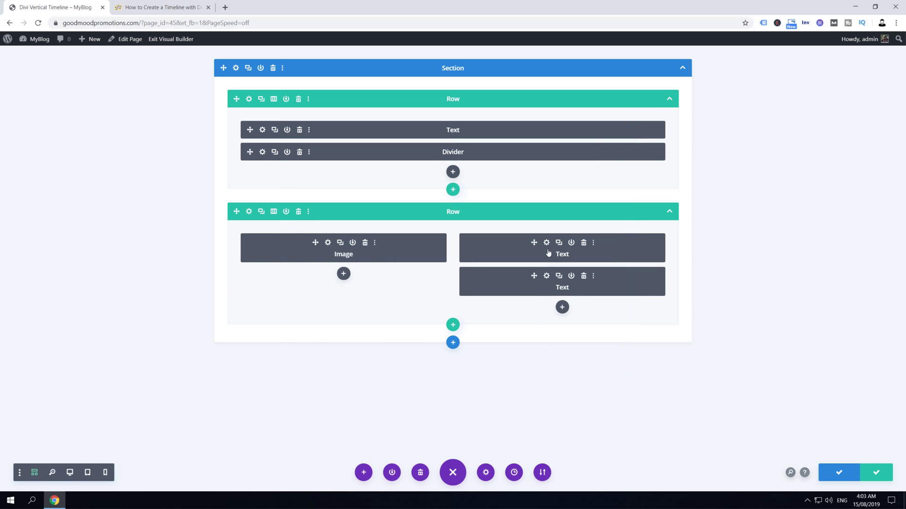
# - Copy the step-number class name from the tutorial
pyautogui.click(160, 7)
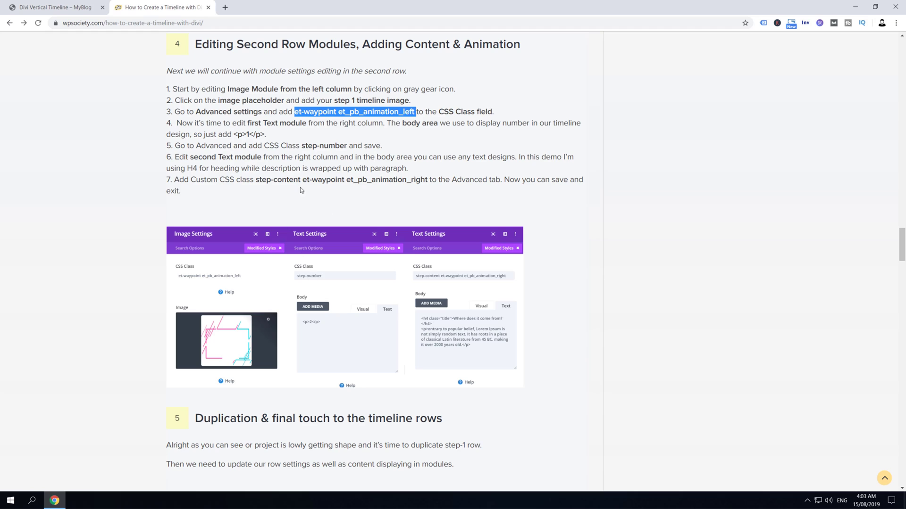
pyautogui.moveTo(302, 145); pyautogui.dragTo(345, 147)
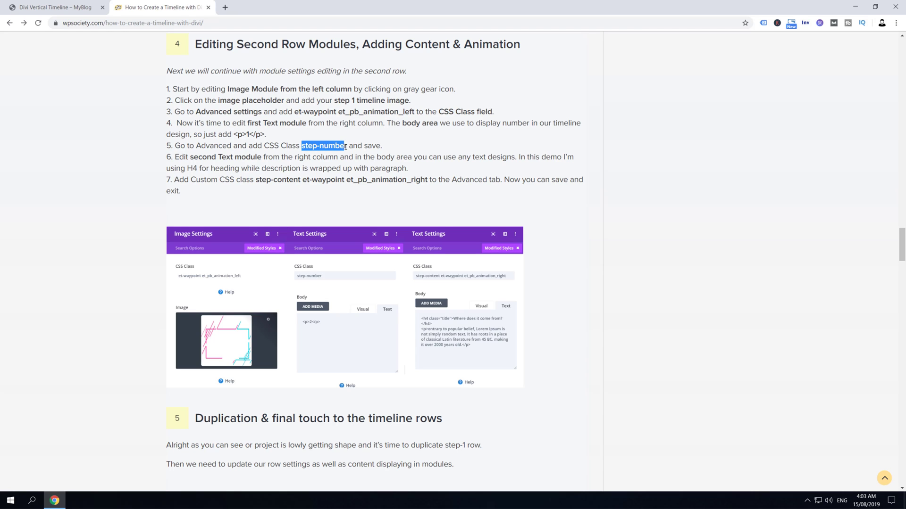
pyautogui.rightClick(340, 146)
pyautogui.click(353, 152)
# - Give the first Text module the step-number class and body <p>1</p>, and save
pyautogui.click(46, 9)
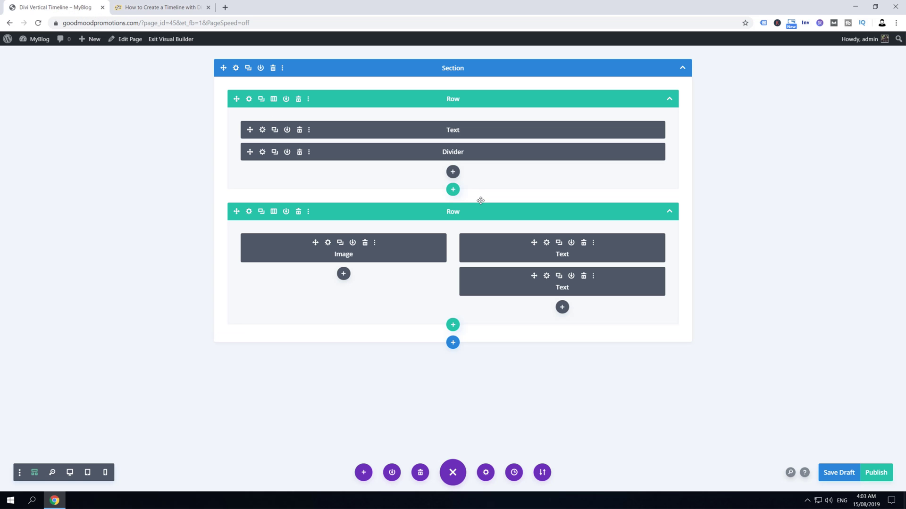
pyautogui.click(547, 243)
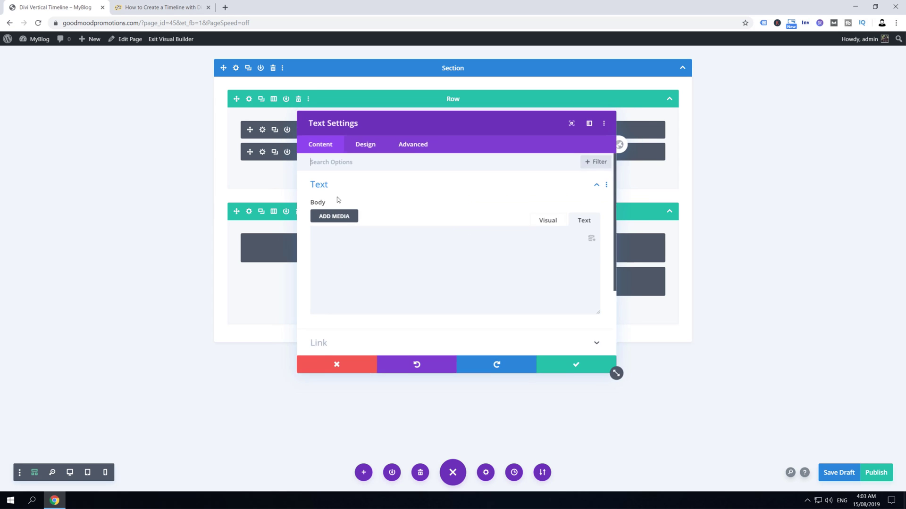
pyautogui.click(413, 144)
pyautogui.click(374, 245)
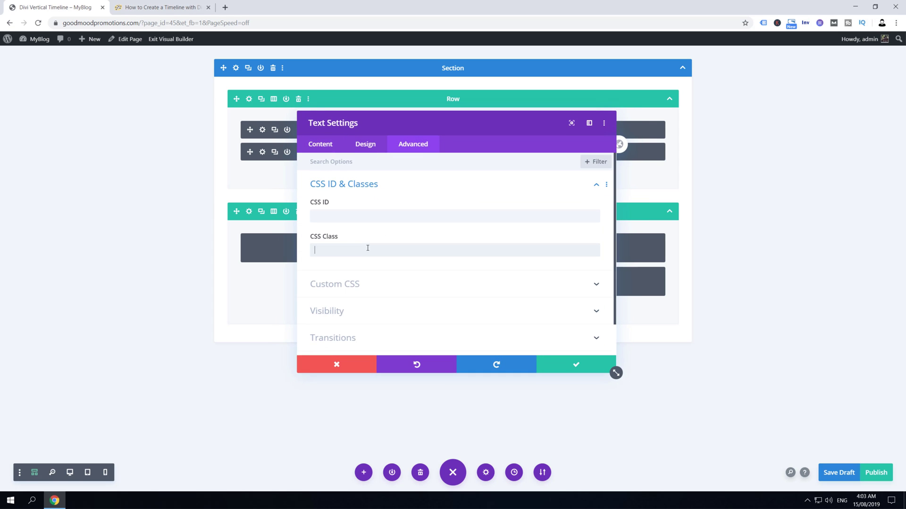
pyautogui.hotkey('ctrl', 'v')
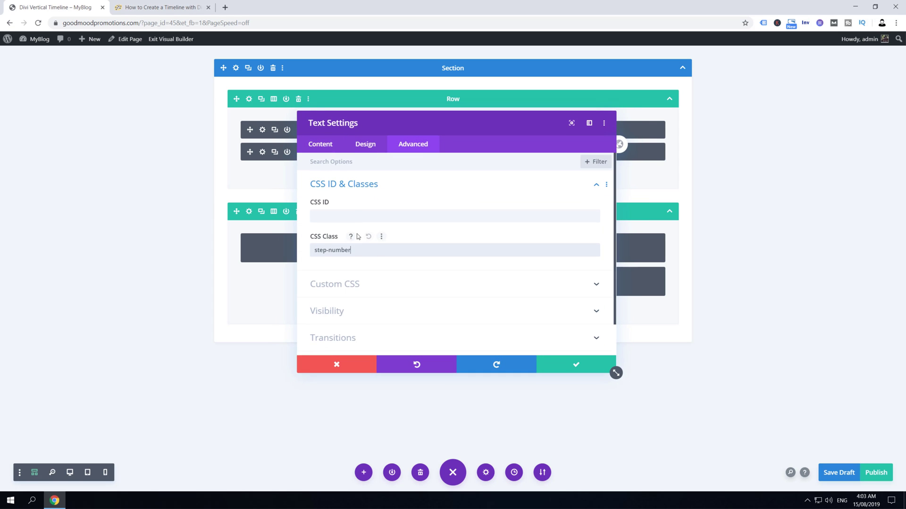
pyautogui.click(320, 146)
pyautogui.click(408, 184)
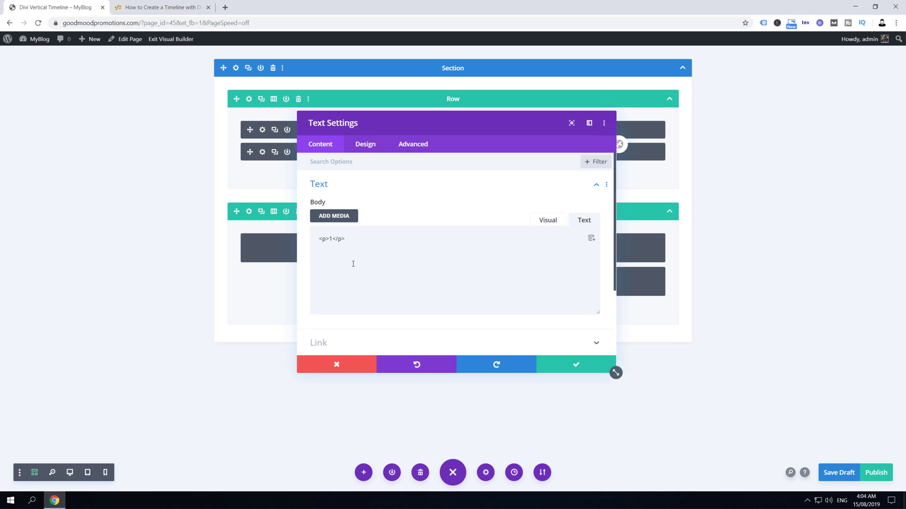
pyautogui.click(573, 370)
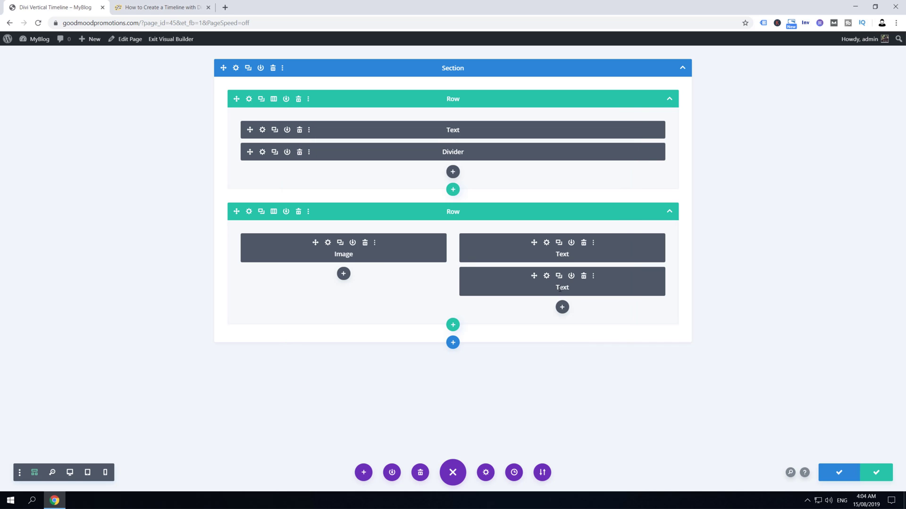
# - Select the step-content et-waypoint et_pb_animation_right class list in the tutorial, then go back to the builder
pyautogui.click(160, 8)
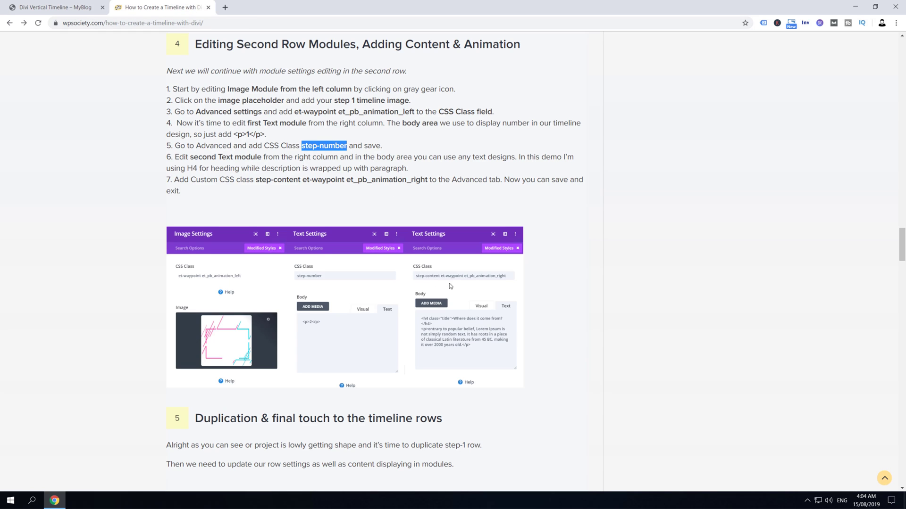
pyautogui.moveTo(256, 180); pyautogui.dragTo(428, 179)
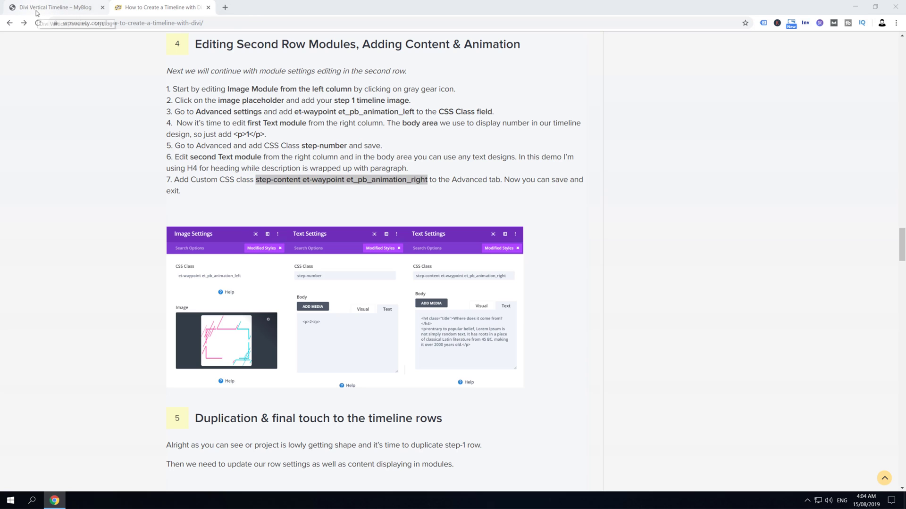
pyautogui.click(37, 10)
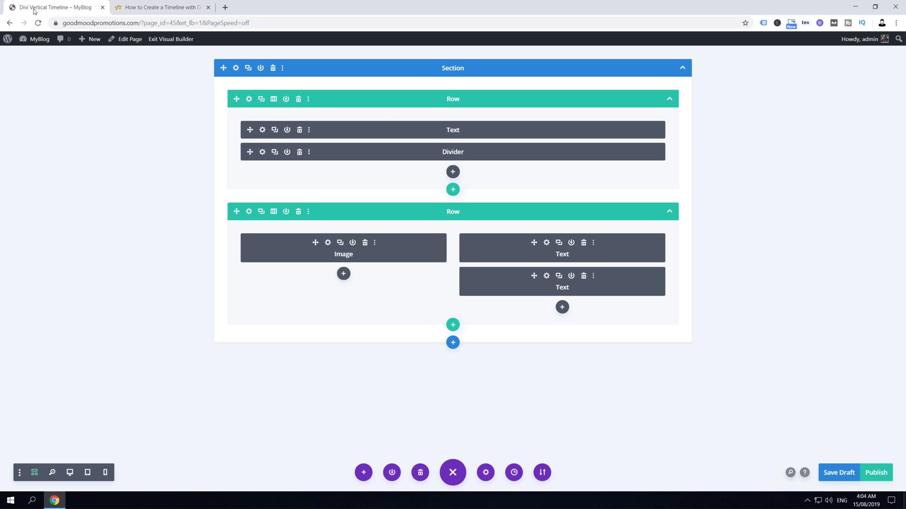
# - Add step-content et-waypoint et_pb_animation_right to the second Text module's CSS Class
pyautogui.click(546, 280)
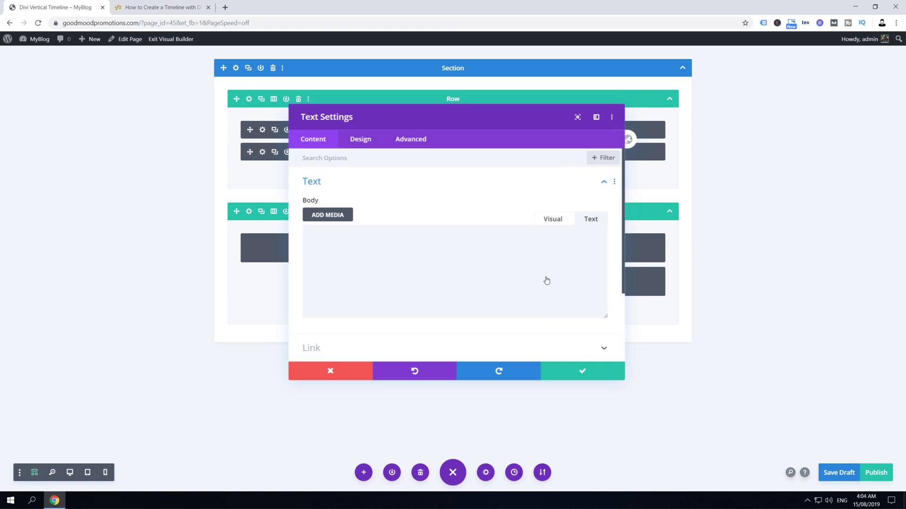
pyautogui.click(407, 149)
pyautogui.click(374, 184)
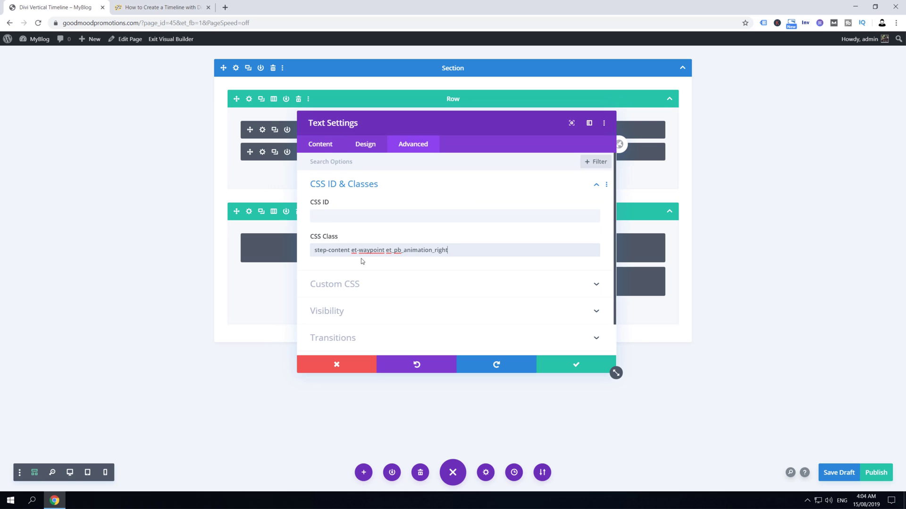
# - Write an h4 'This is a title' and 'HERE GOES THE DESCRIPTION' in the body, and save
pyautogui.click(320, 143)
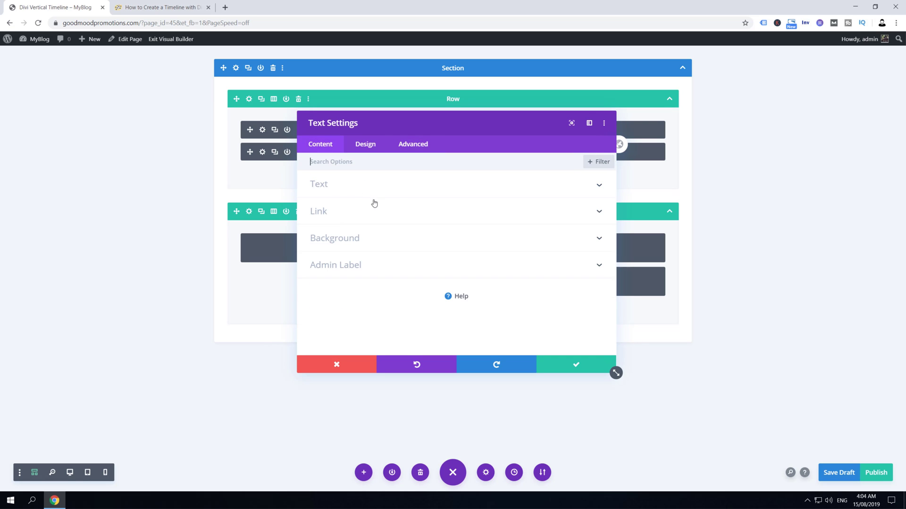
pyautogui.click(435, 188)
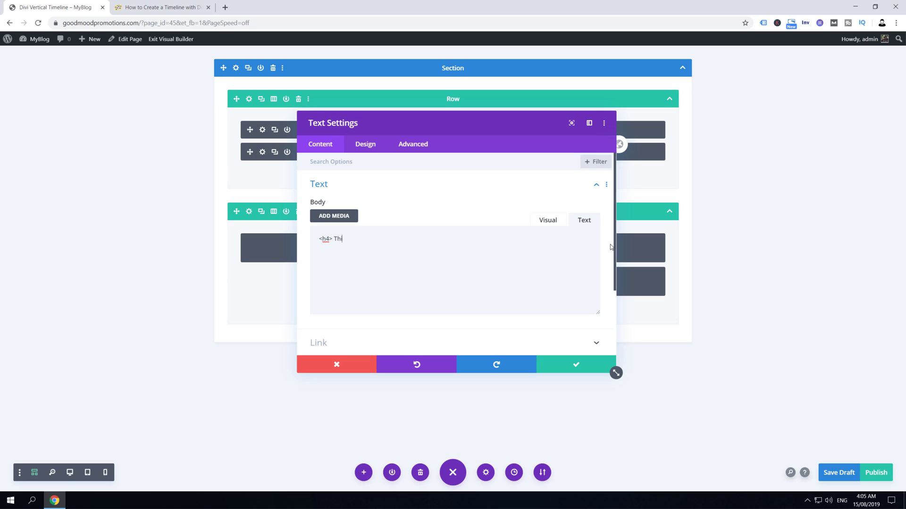
pyautogui.write('le</h4>')
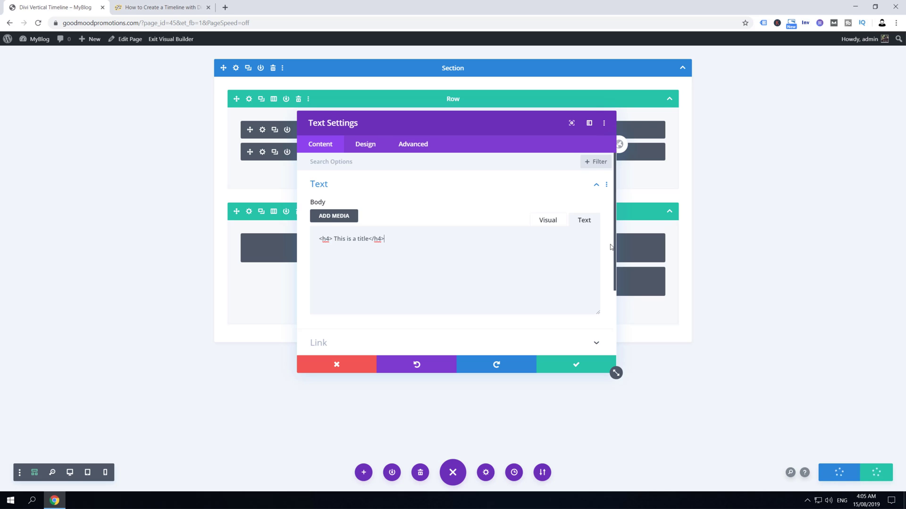
pyautogui.press('Return')
pyautogui.write('HERE GOES THE')
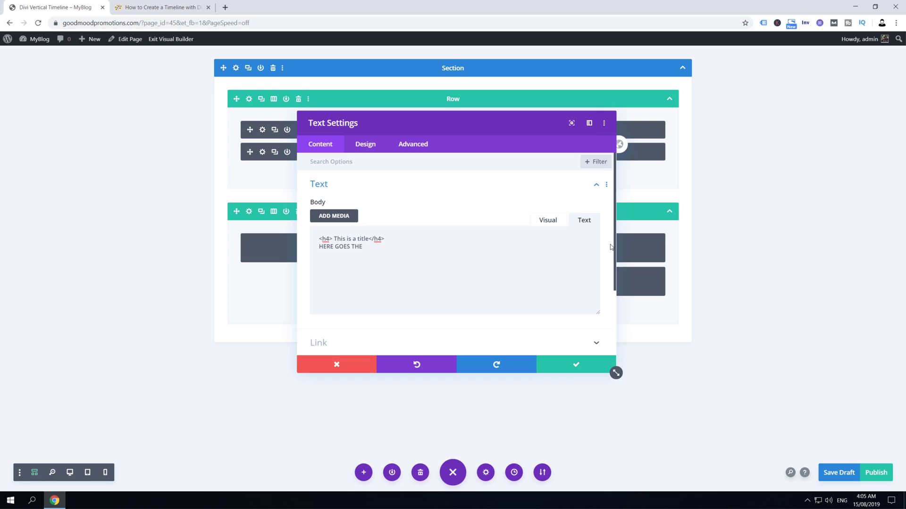
pyautogui.write(' TEON')
pyautogui.click(580, 372)
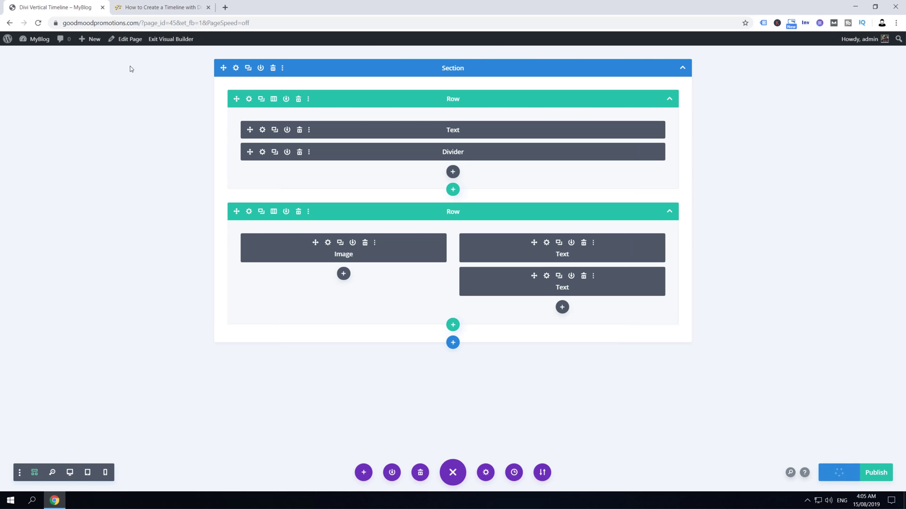
pyautogui.click(175, 6)
# - Scroll the tutorial to step 5 on duplicating the timeline rows
pyautogui.scroll(-1, 165, 230)
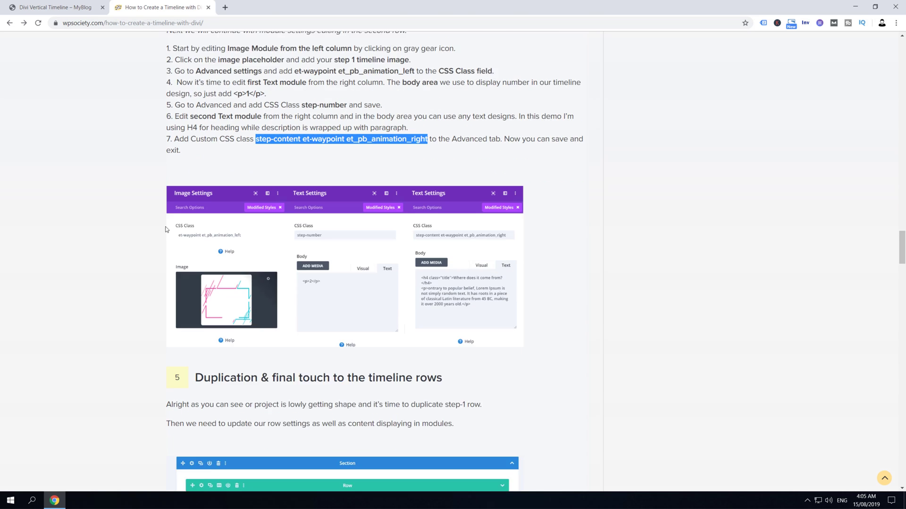
pyautogui.scroll(-2, 301, 326)
pyautogui.scroll(1, 322, 312)
pyautogui.scroll(-1, 302, 326)
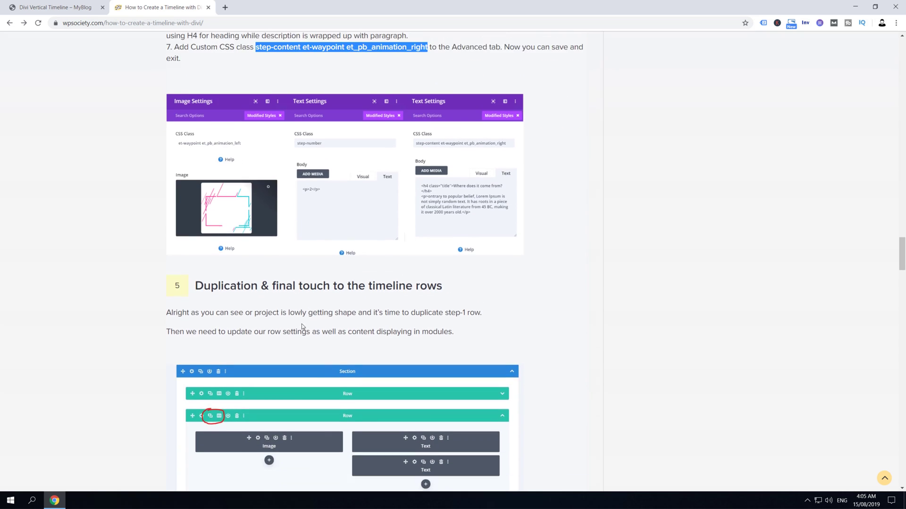
pyautogui.scroll(-5, 302, 326)
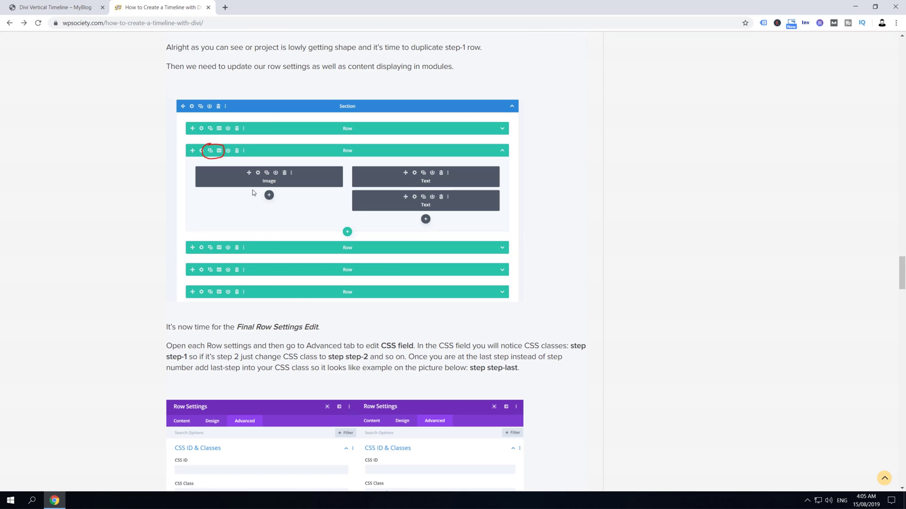
pyautogui.scroll(-1, 261, 282)
pyautogui.scroll(1, 267, 265)
# - Duplicate the step row twice
pyautogui.click(43, 10)
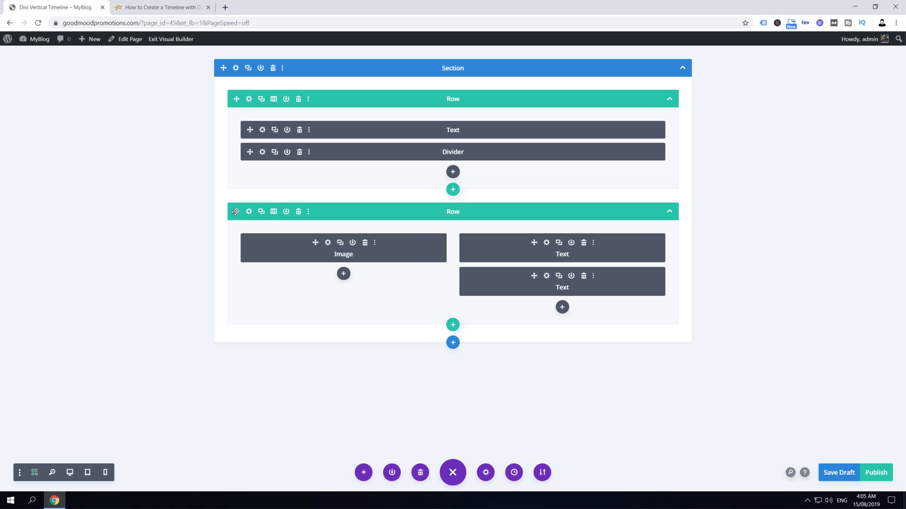
pyautogui.click(262, 212)
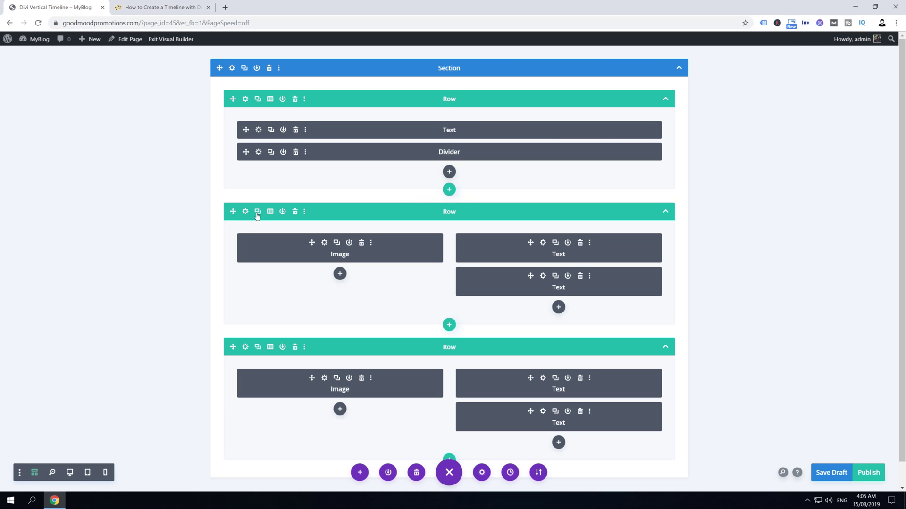
pyautogui.click(257, 215)
pyautogui.scroll(-3, 295, 257)
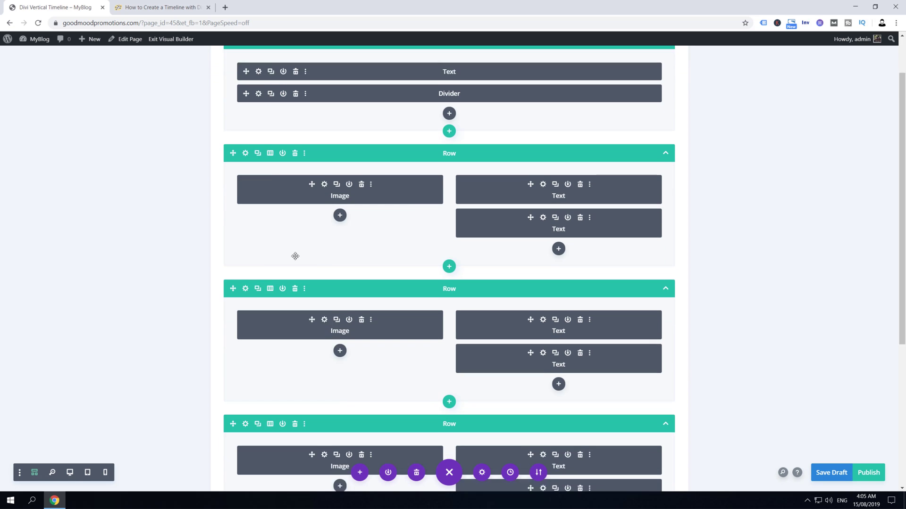
pyautogui.scroll(-2, 278, 231)
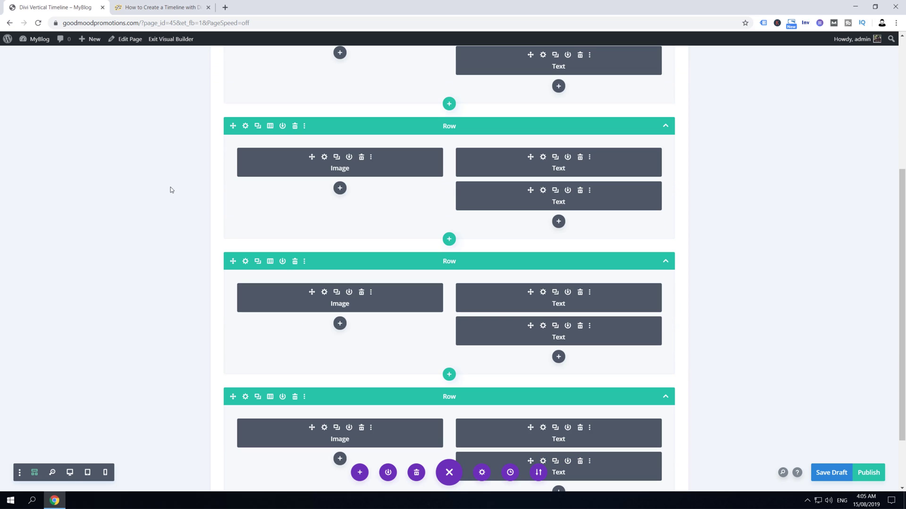
# - Change the second and third step rows' CSS classes to step step-2 and step step-3
pyautogui.click(246, 126)
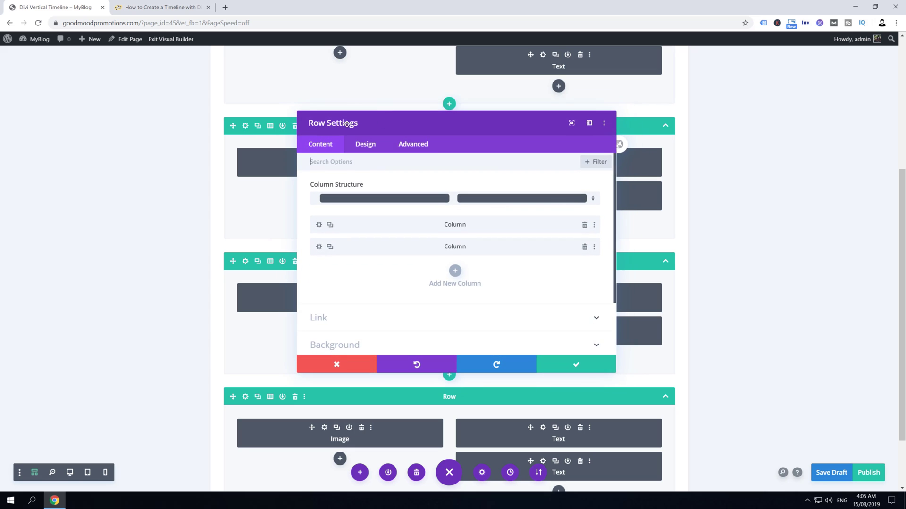
pyautogui.click(415, 148)
pyautogui.click(373, 185)
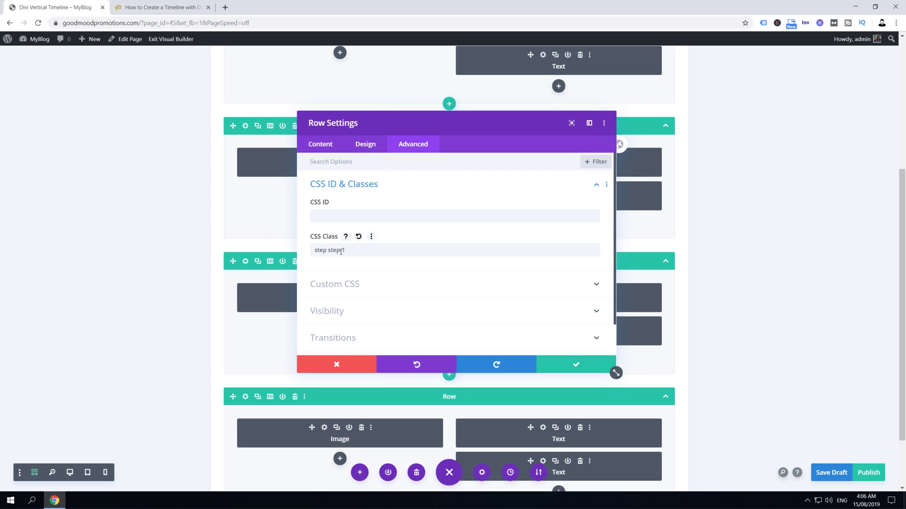
pyautogui.click(593, 368)
pyautogui.click(246, 262)
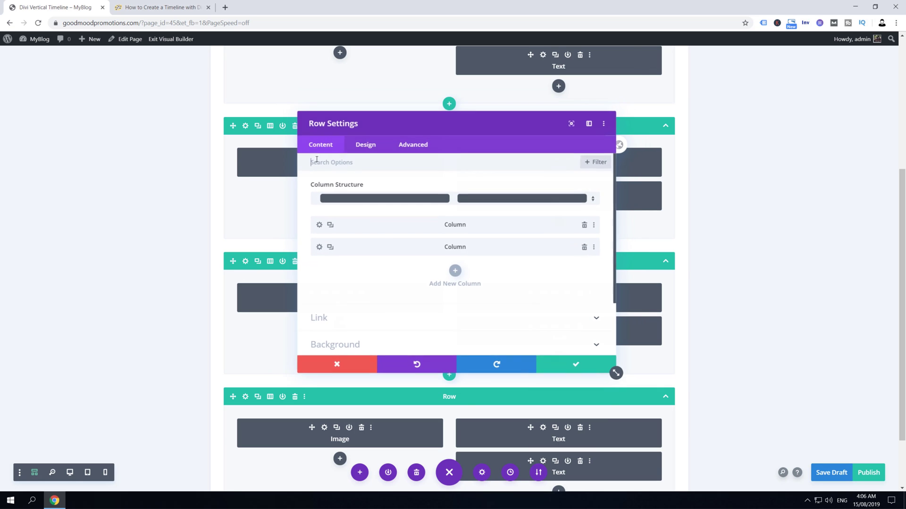
pyautogui.click(364, 145)
pyautogui.click(412, 145)
pyautogui.click(366, 184)
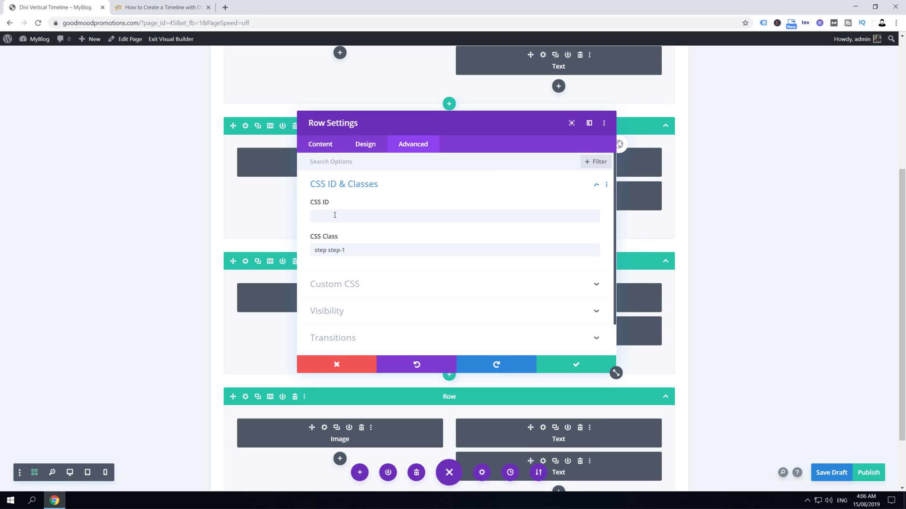
pyautogui.write('3')
pyautogui.click(590, 366)
# - Change the final step row's class to step step-last and save
pyautogui.scroll(-2, 518, 344)
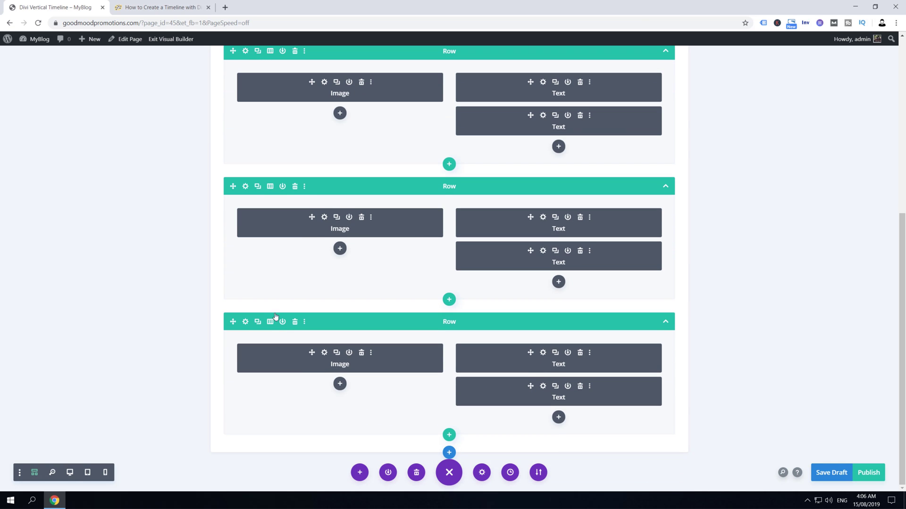
pyautogui.click(246, 323)
pyautogui.click(412, 144)
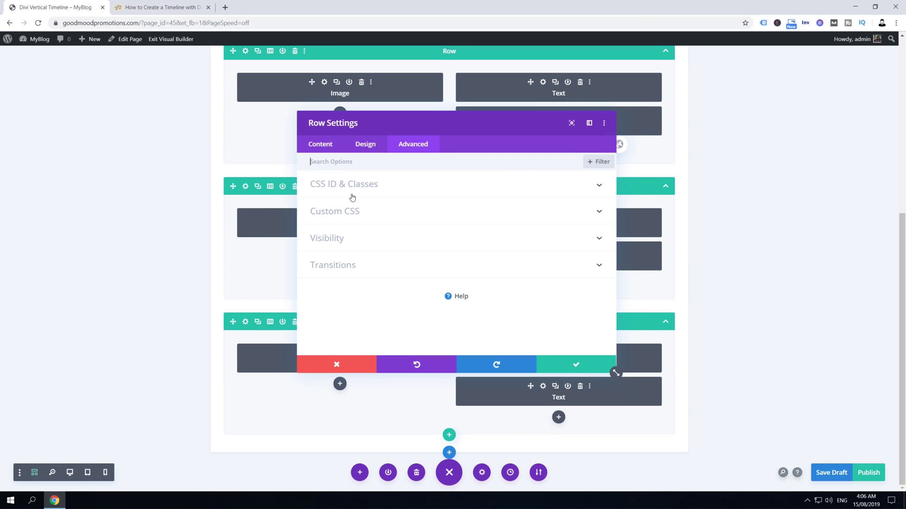
pyautogui.click(370, 185)
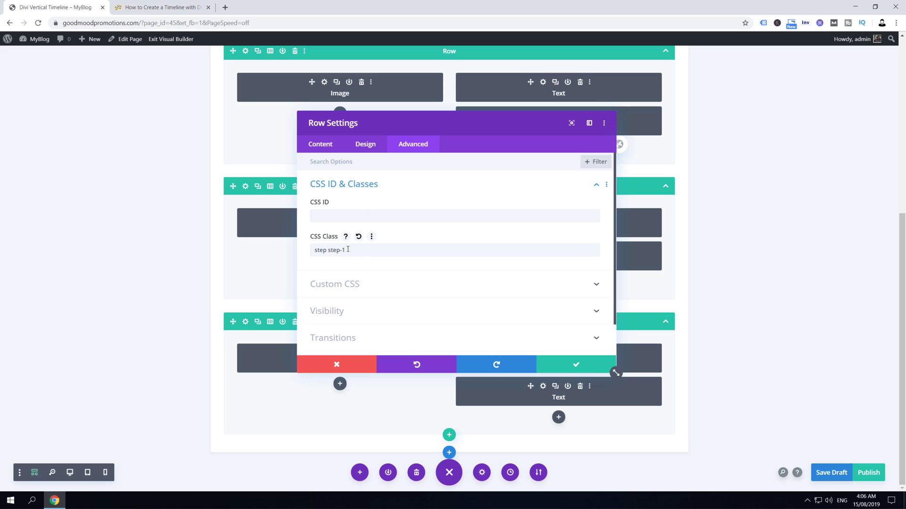
pyautogui.doubleClick(343, 251)
pyautogui.write('last')
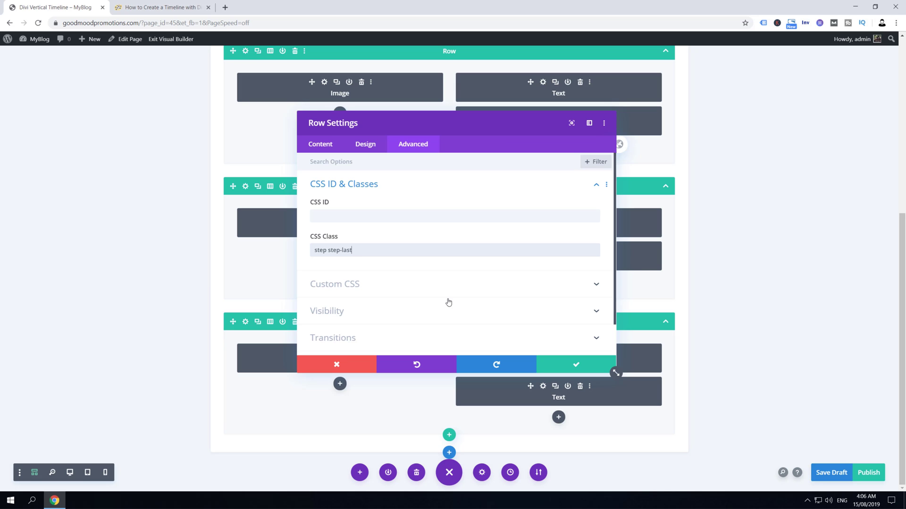
pyautogui.click(572, 369)
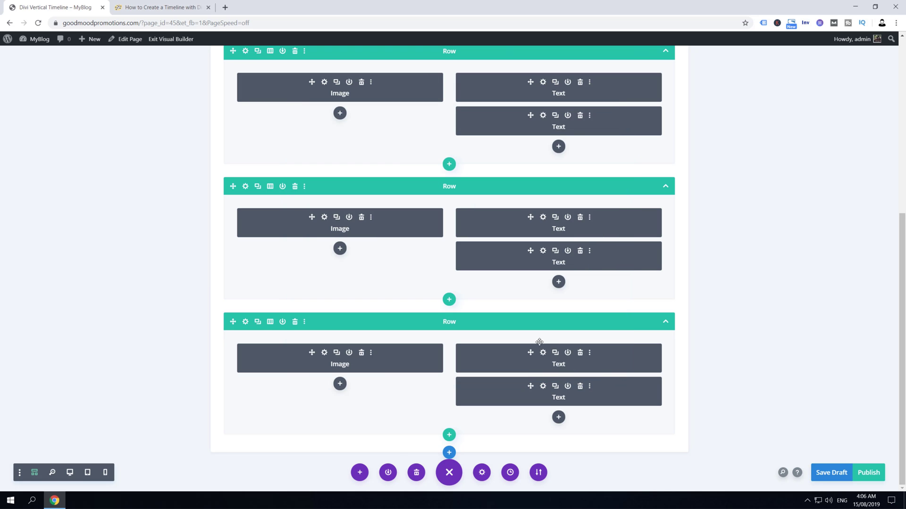
# - Bring the wpsociety.com timeline tutorial back up at step 6 (module content) and step 7 (theme CSS)
pyautogui.click(174, 6)
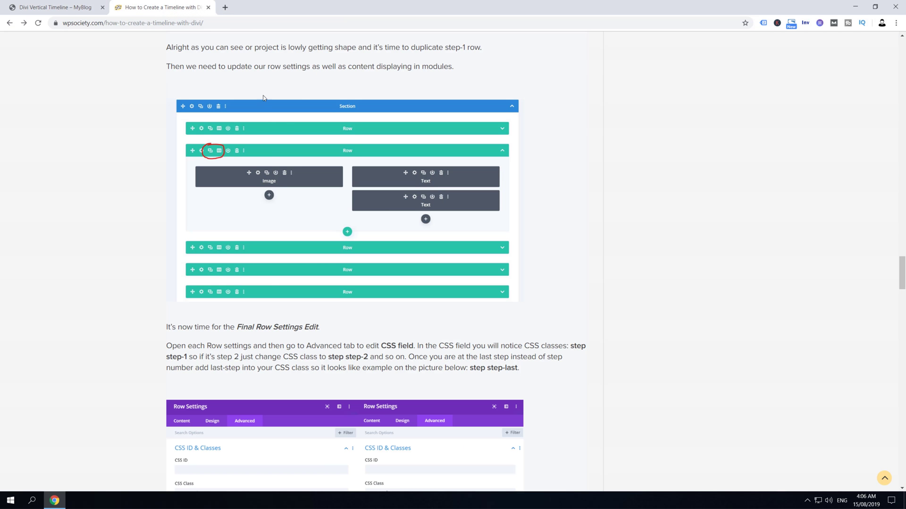
pyautogui.scroll(2, 227, 220)
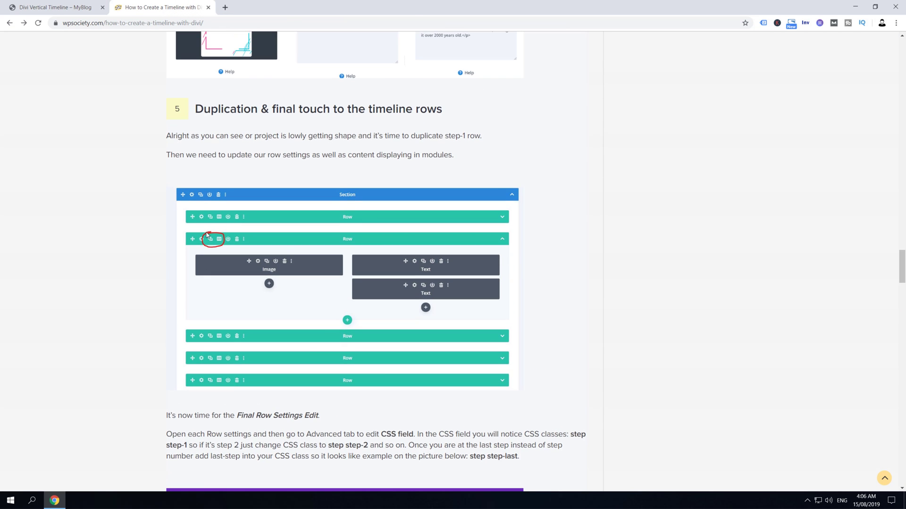
pyautogui.scroll(-5, 141, 265)
pyautogui.scroll(1, 82, 227)
pyautogui.scroll(-3, 87, 263)
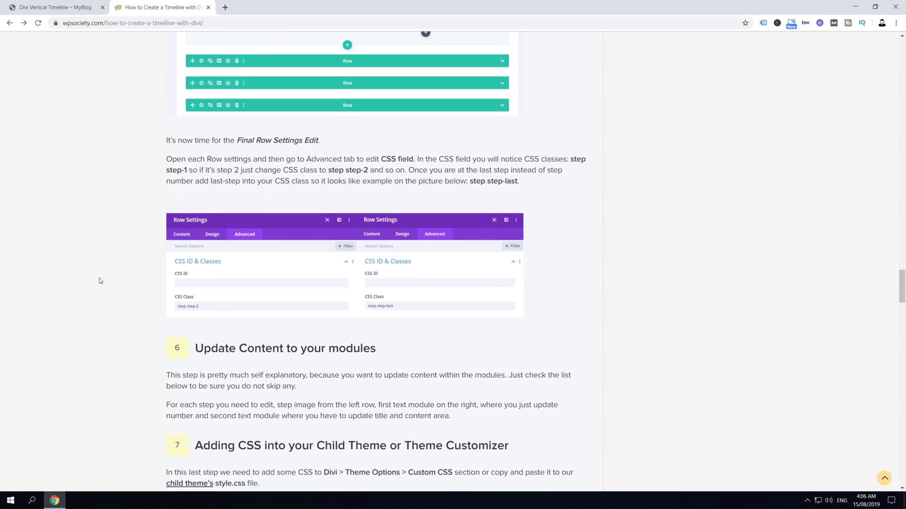
pyautogui.scroll(-2, 274, 274)
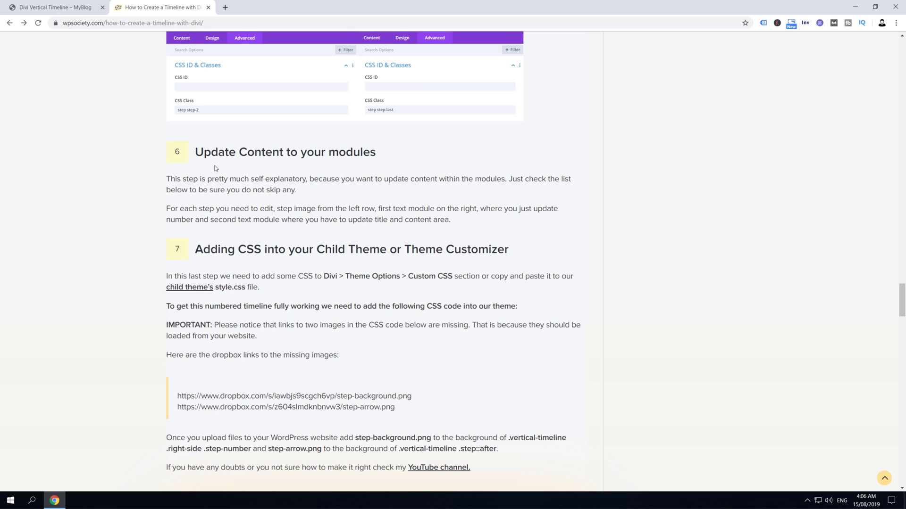
# - Back in the builder, swap the step row's Image module picture for a new Media Library image
pyautogui.click(57, 7)
pyautogui.scroll(3, 160, 188)
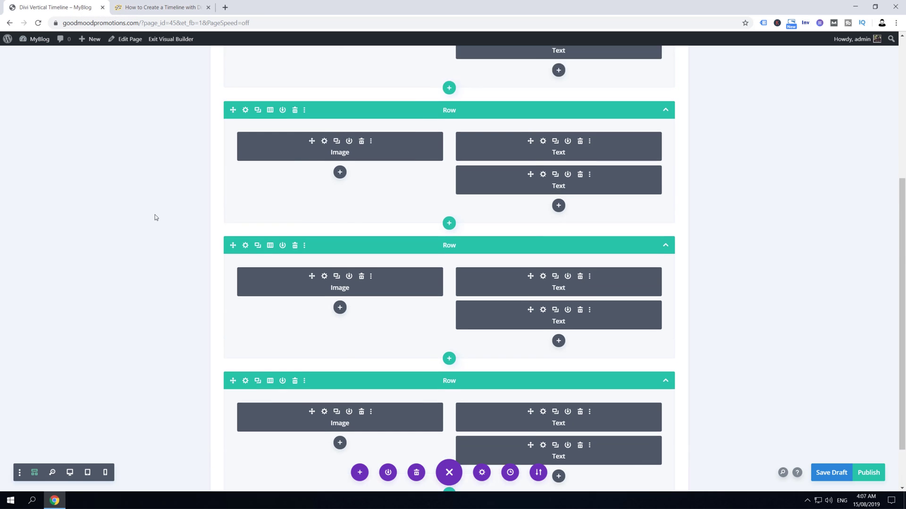
pyautogui.scroll(1, 158, 219)
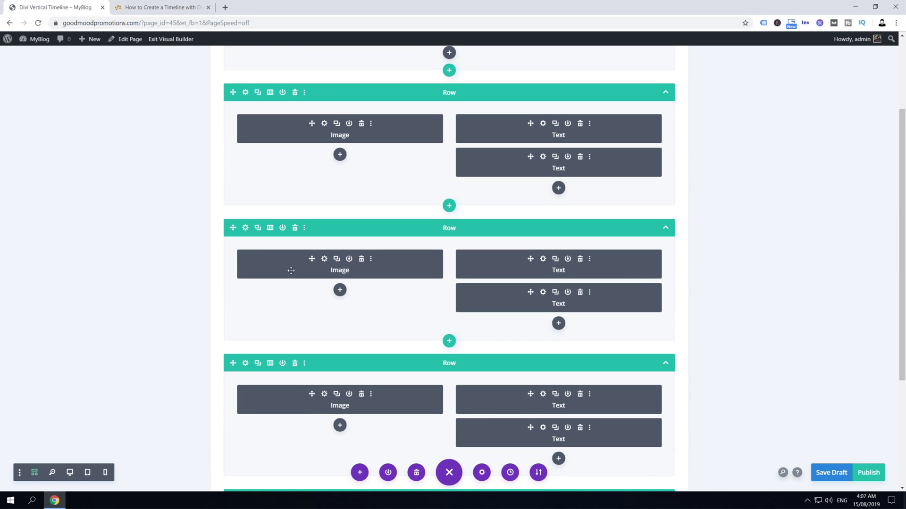
pyautogui.click(324, 259)
pyautogui.click(431, 246)
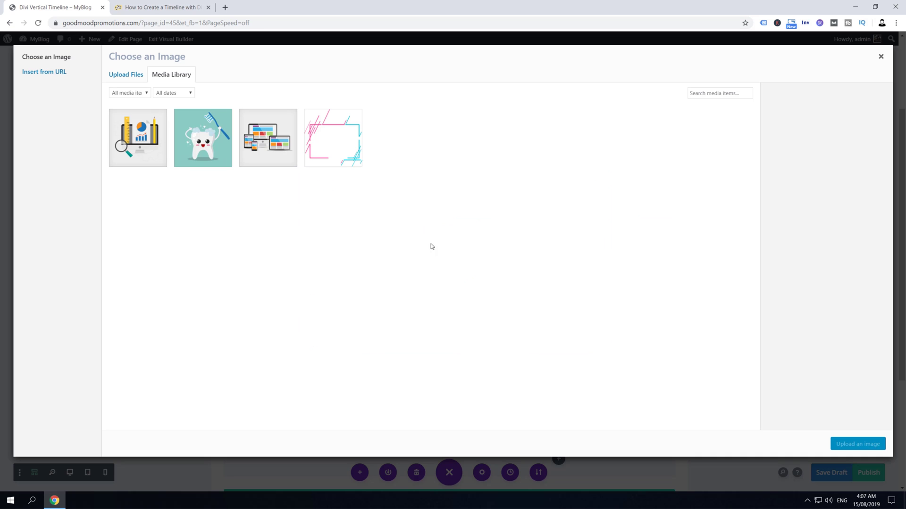
pyautogui.click(284, 156)
pyautogui.click(844, 444)
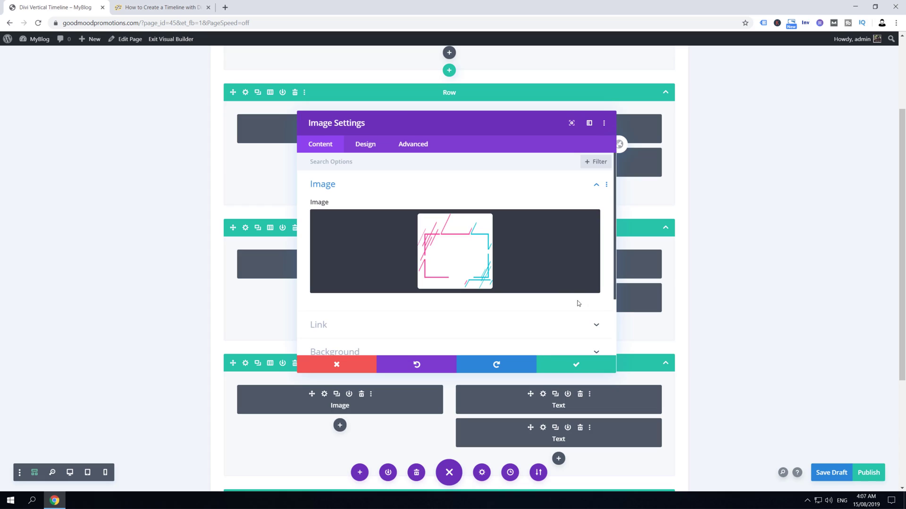
pyautogui.click(574, 364)
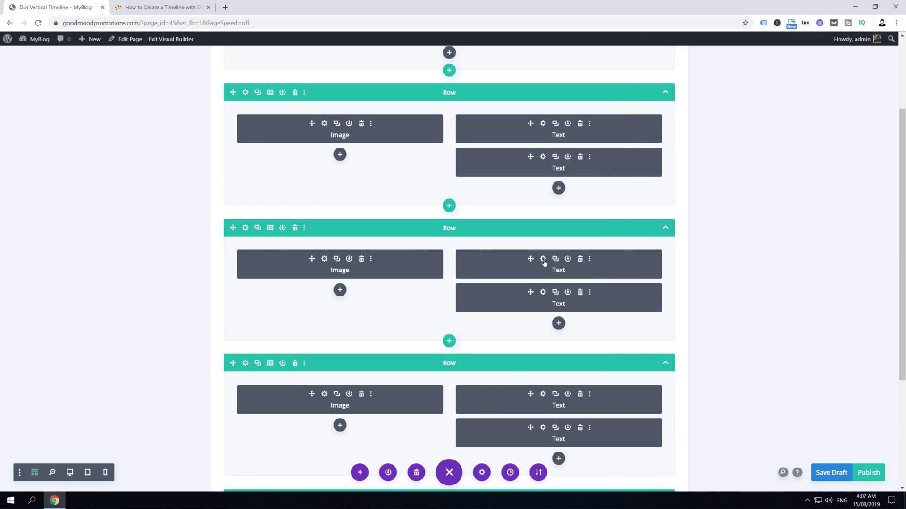
# - Check the step number text module's raw HTML and save its settings
pyautogui.click(543, 259)
pyautogui.click(584, 220)
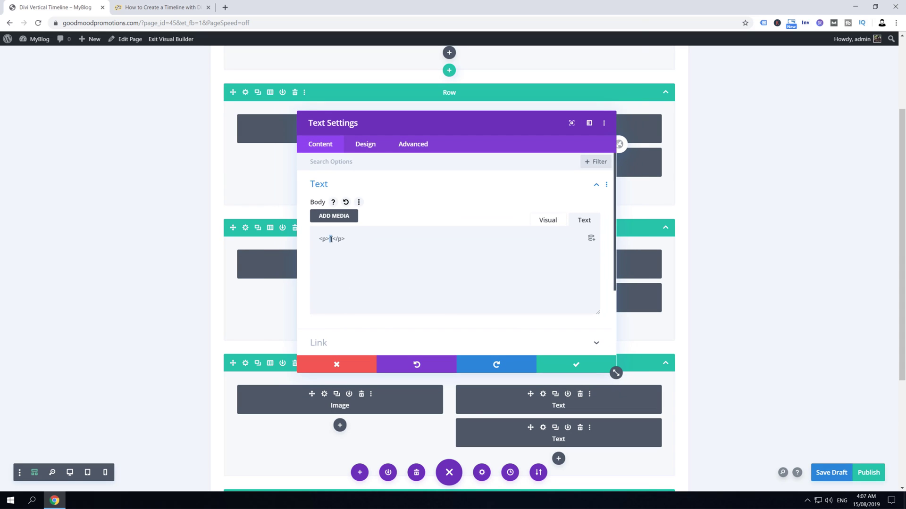
pyautogui.click(572, 368)
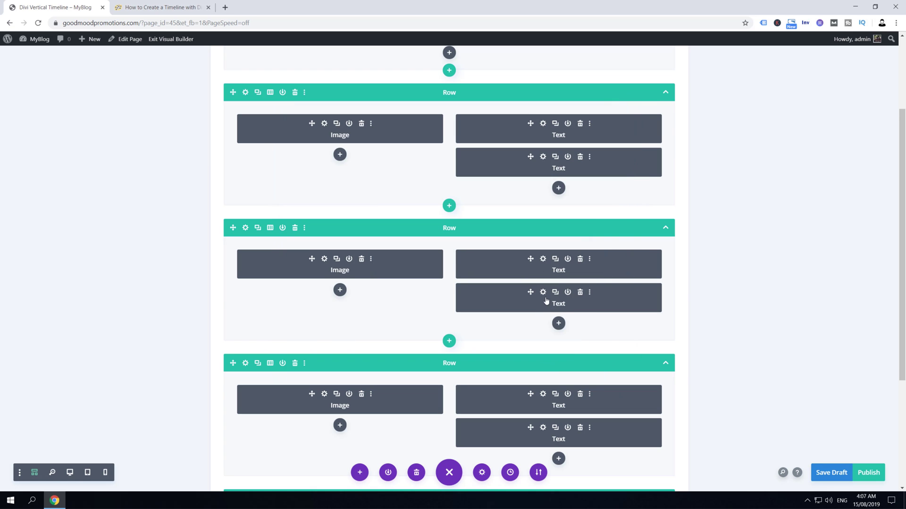
# - Put the pink-and-blue frame image in the middle row's Image module and save the page draft
pyautogui.scroll(1, 376, 345)
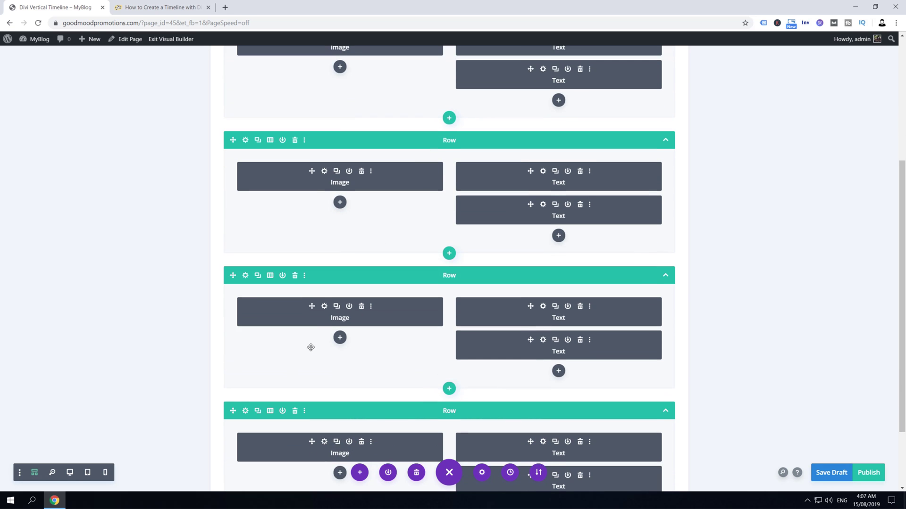
pyautogui.click(324, 306)
pyautogui.click(427, 258)
pyautogui.click(203, 138)
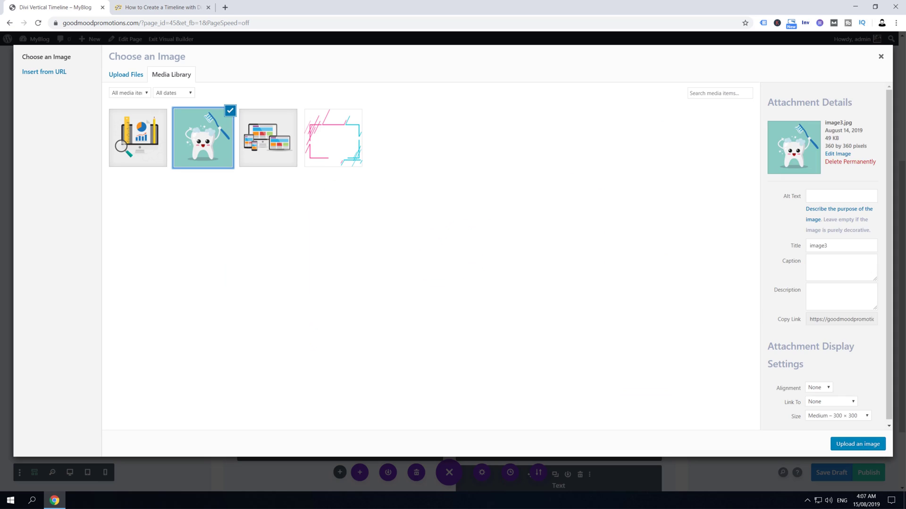
pyautogui.click(858, 444)
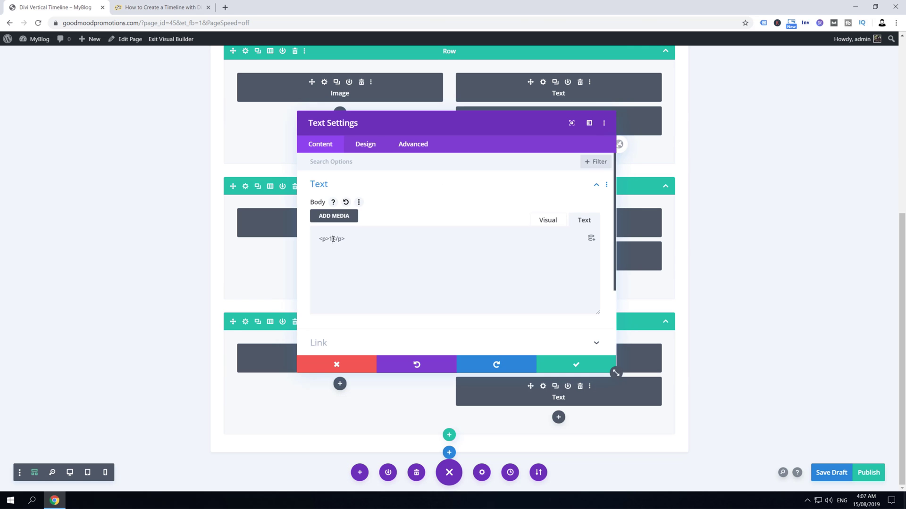
pyautogui.click(613, 369)
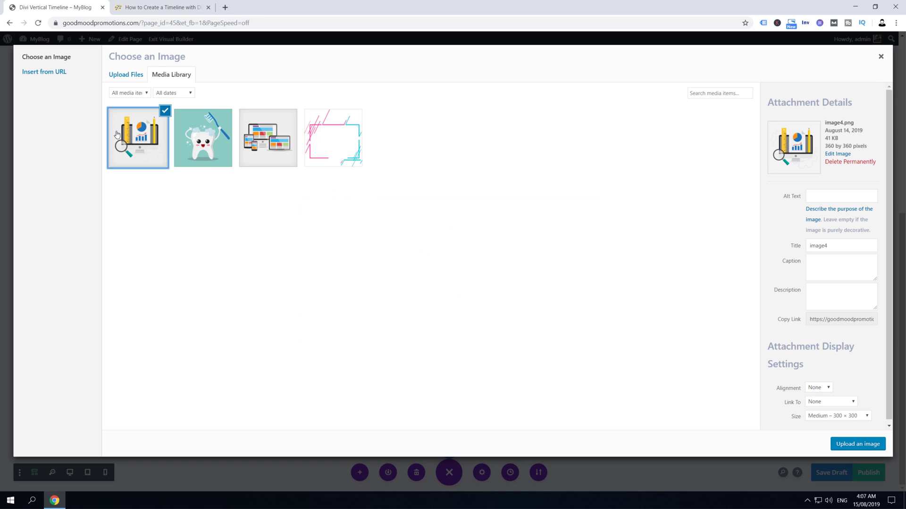
pyautogui.click(868, 446)
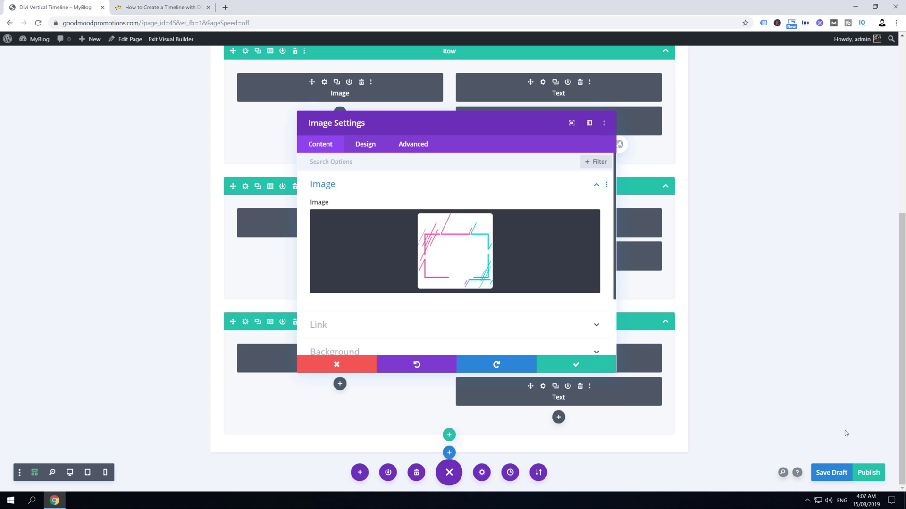
pyautogui.click(609, 368)
pyautogui.click(836, 473)
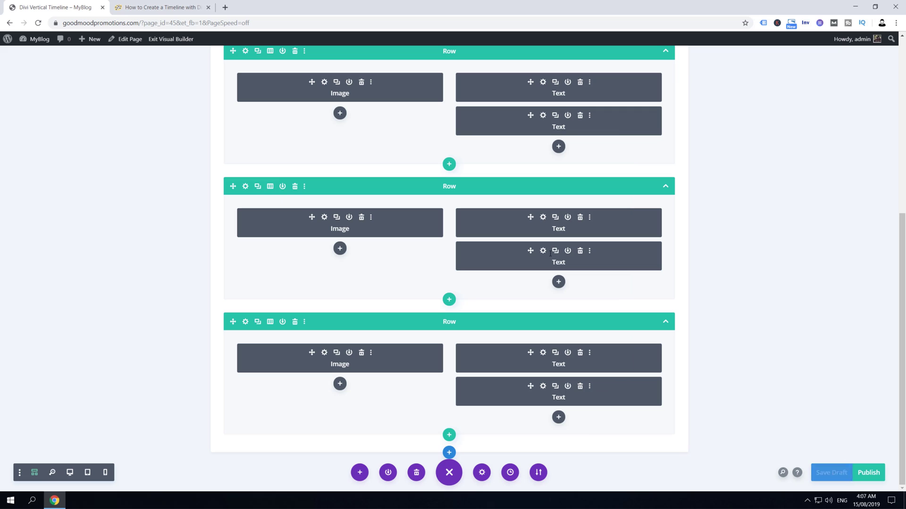